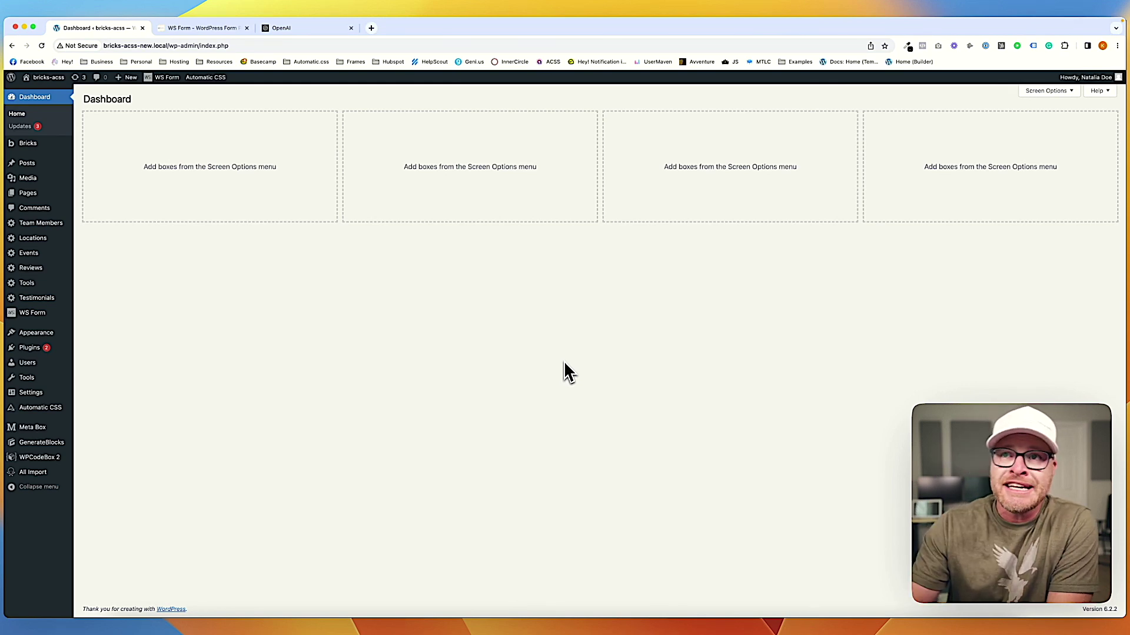
- On wsform.com, browse Add-ons and Pricing, then find ws-form-openai.zip in My Account Downloads
left_click(235, 28)
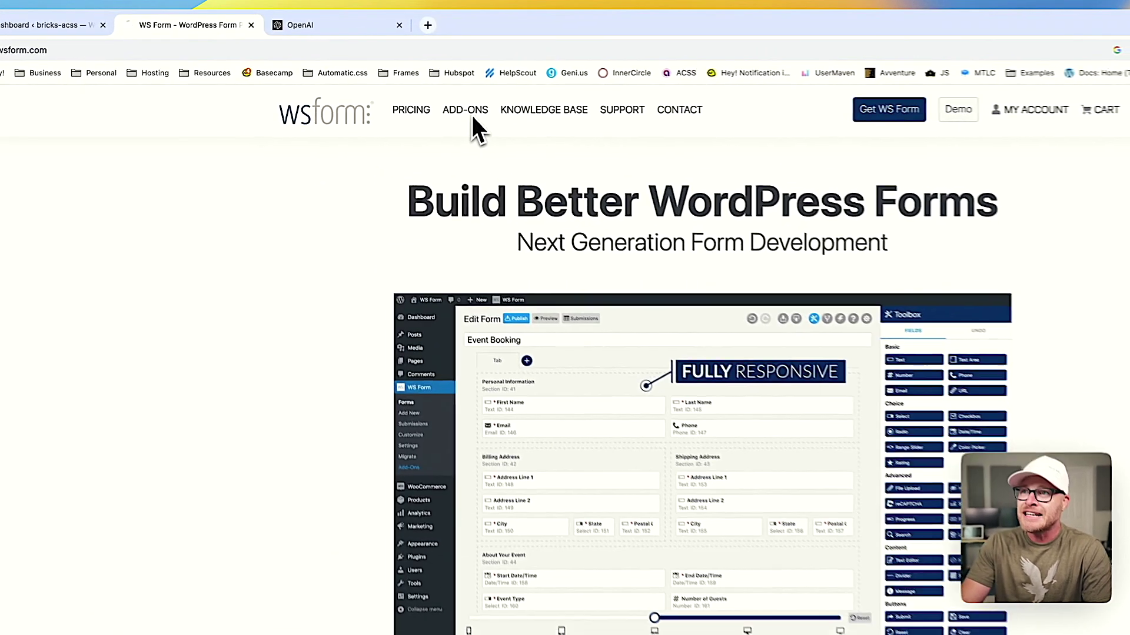
left_click(397, 87)
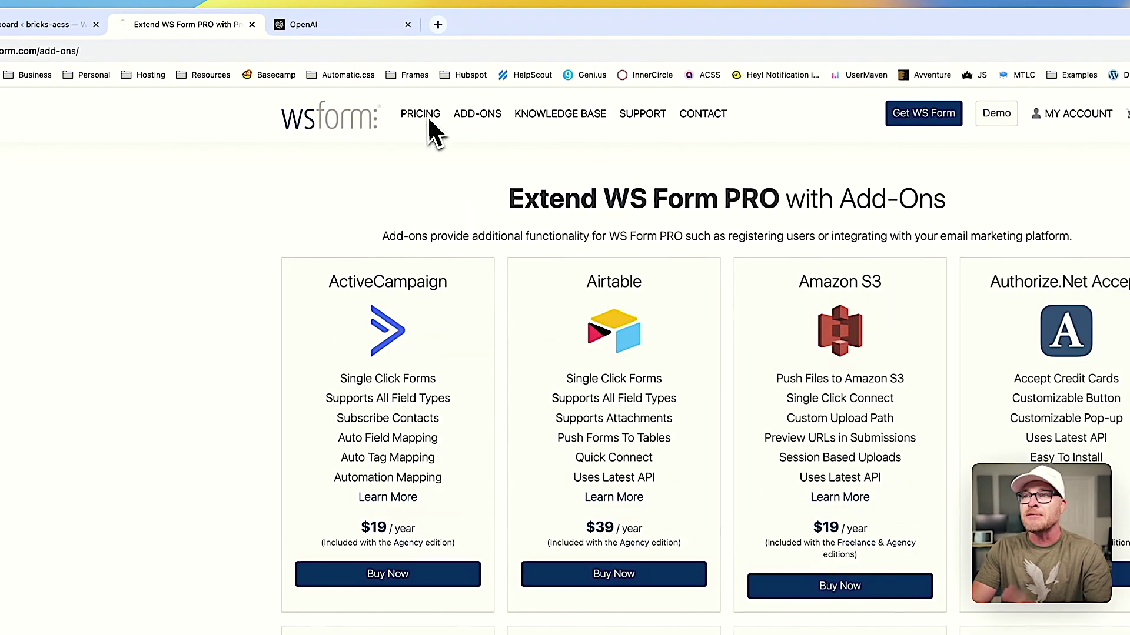
left_click(359, 87)
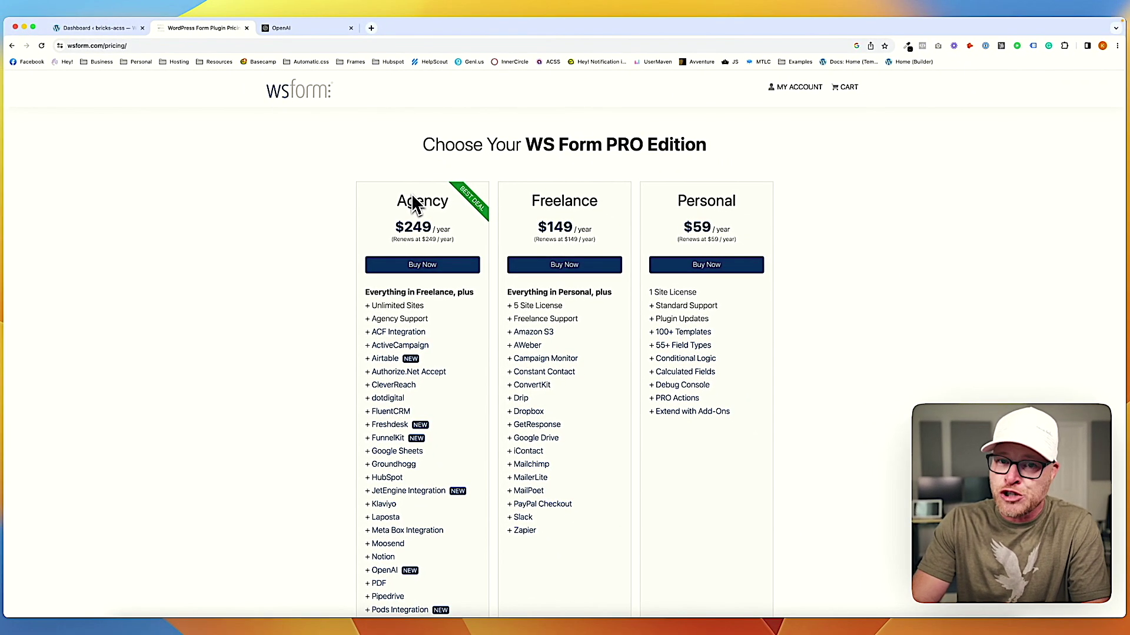
scroll(414, 294, "down", 4)
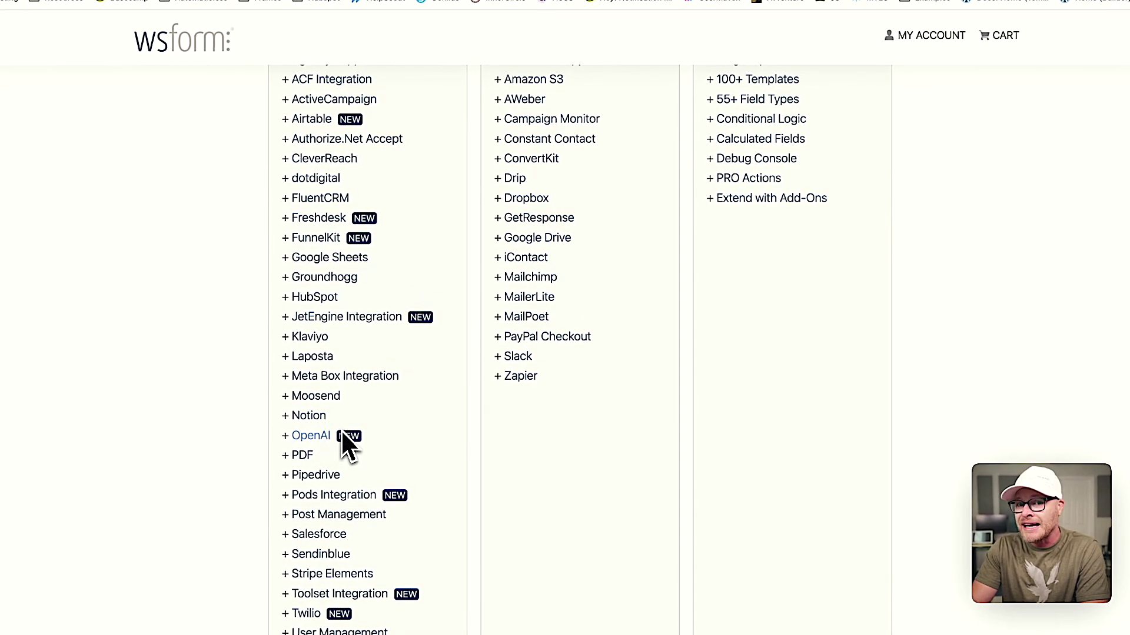
scroll(341, 429, "up", 4)
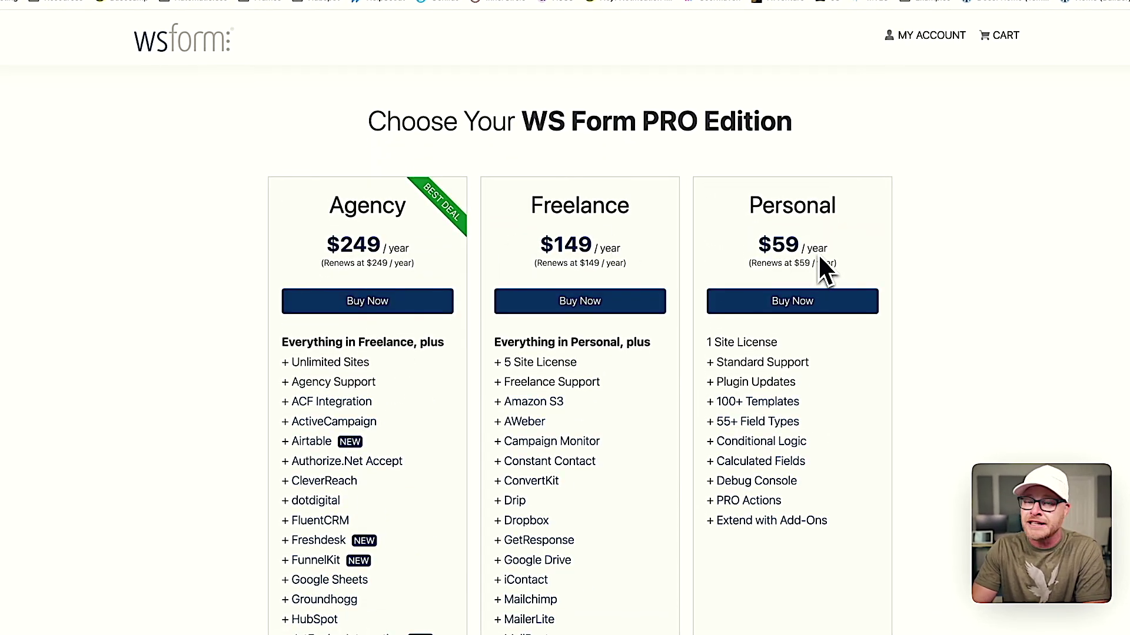
scroll(413, 327, "down", 5)
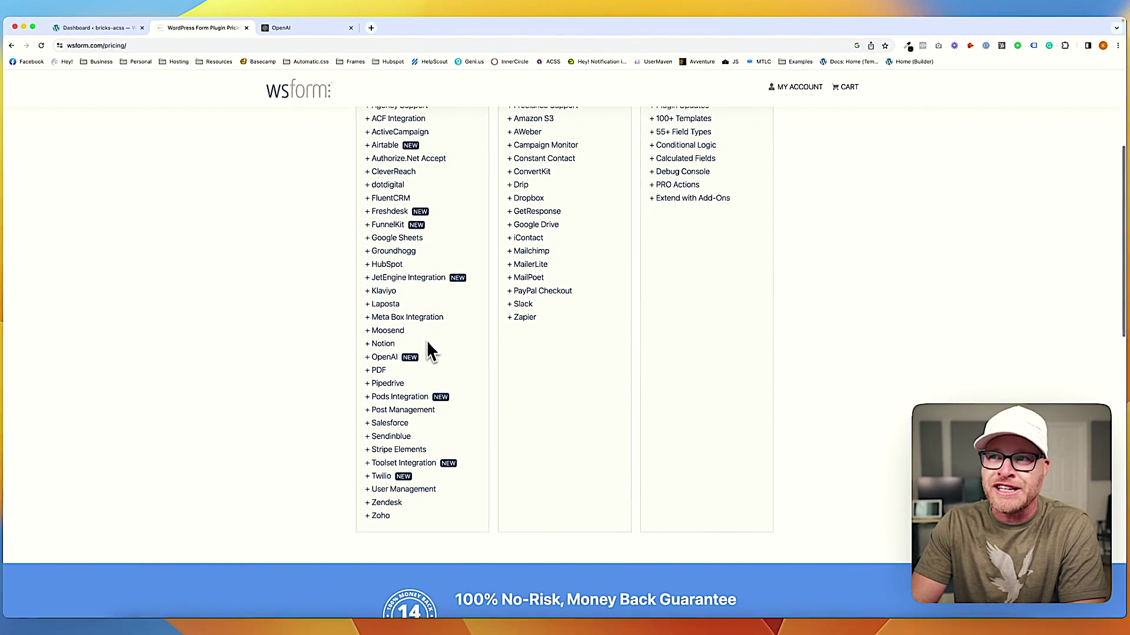
scroll(428, 344, "up", 4)
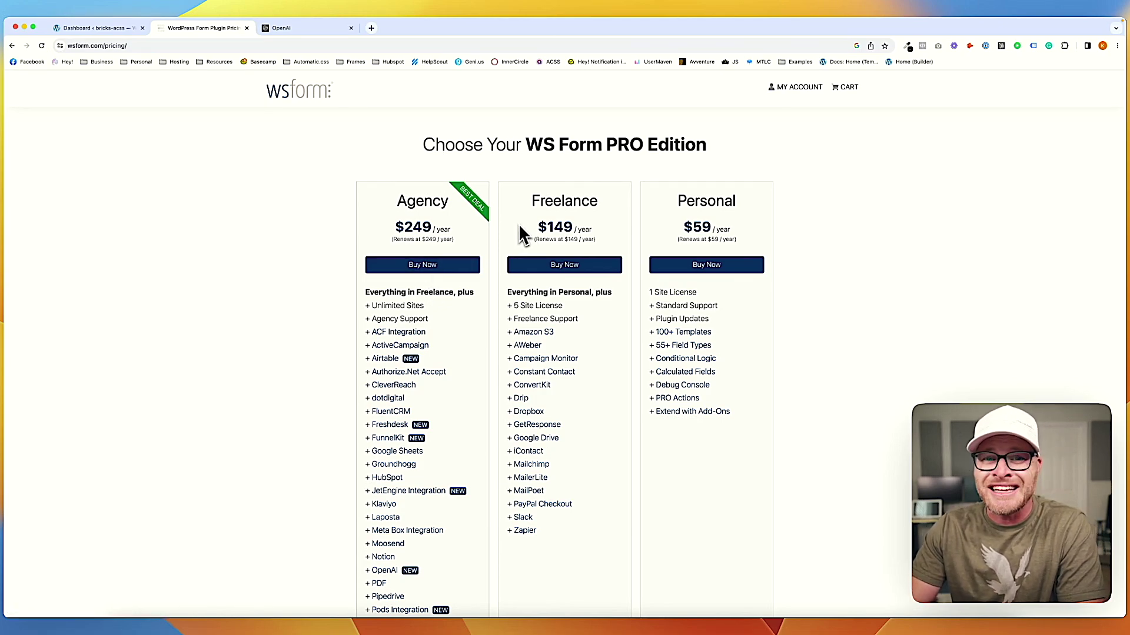
left_click(798, 87)
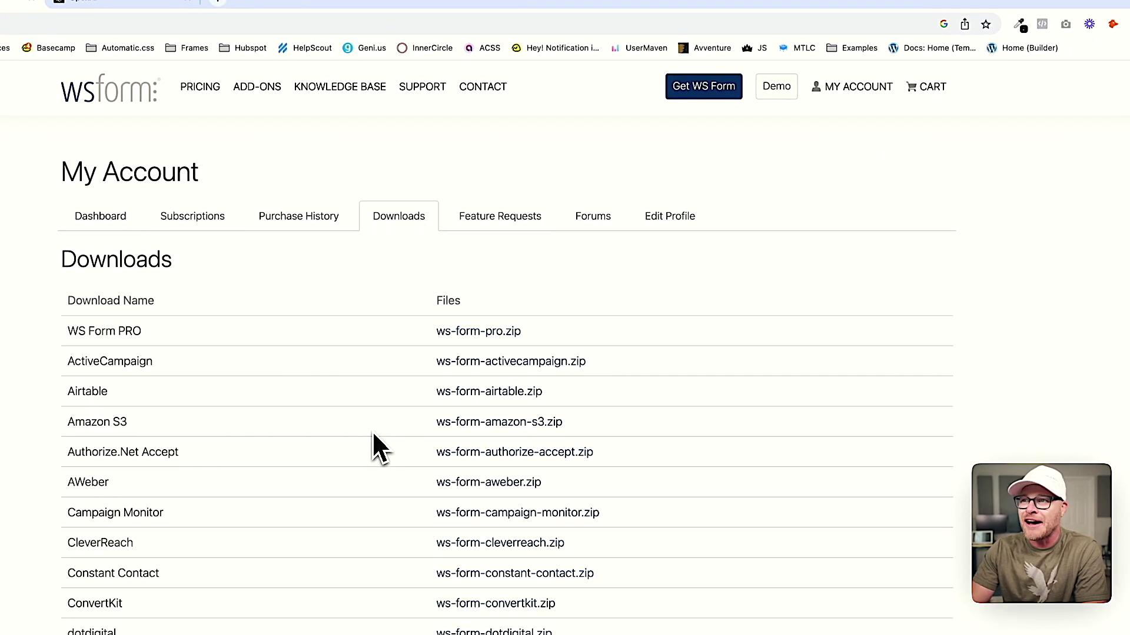
scroll(372, 431, "down", 10)
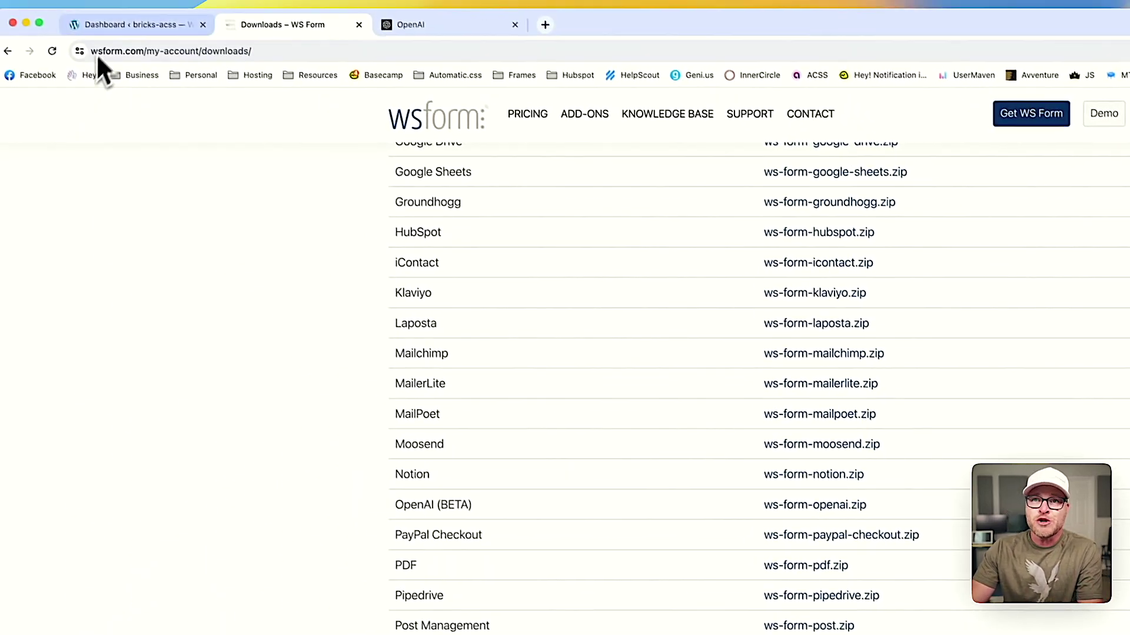
- View WS Form's OpenAI settings, showing add-on version 1.1.0 and the API key entered
left_click(116, 36)
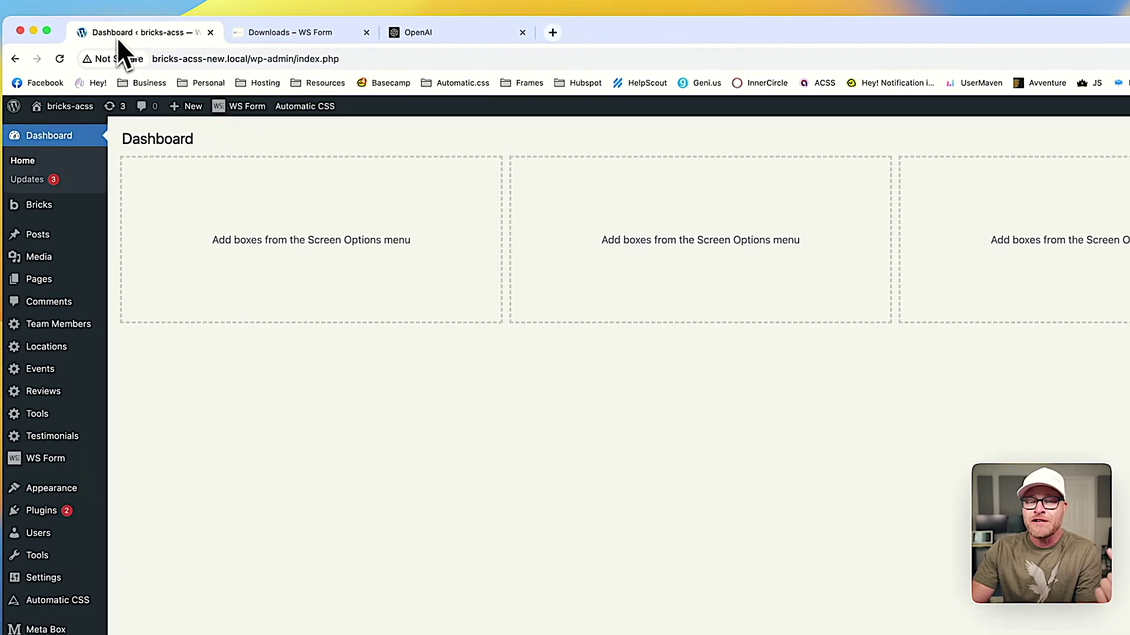
mouse_move(47, 414)
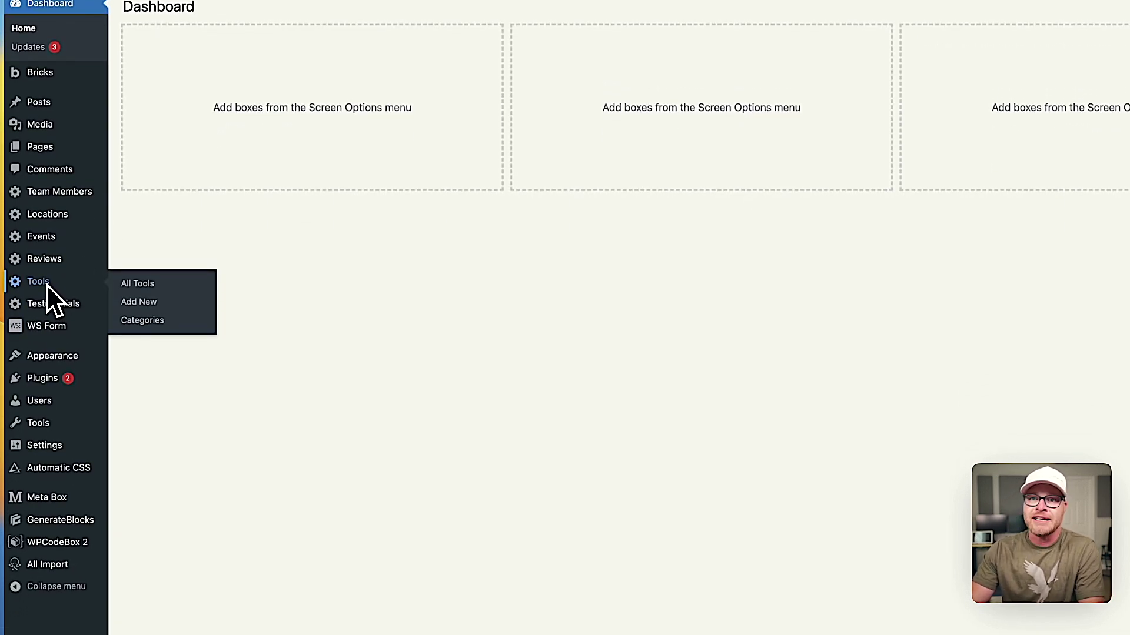
mouse_move(86, 333)
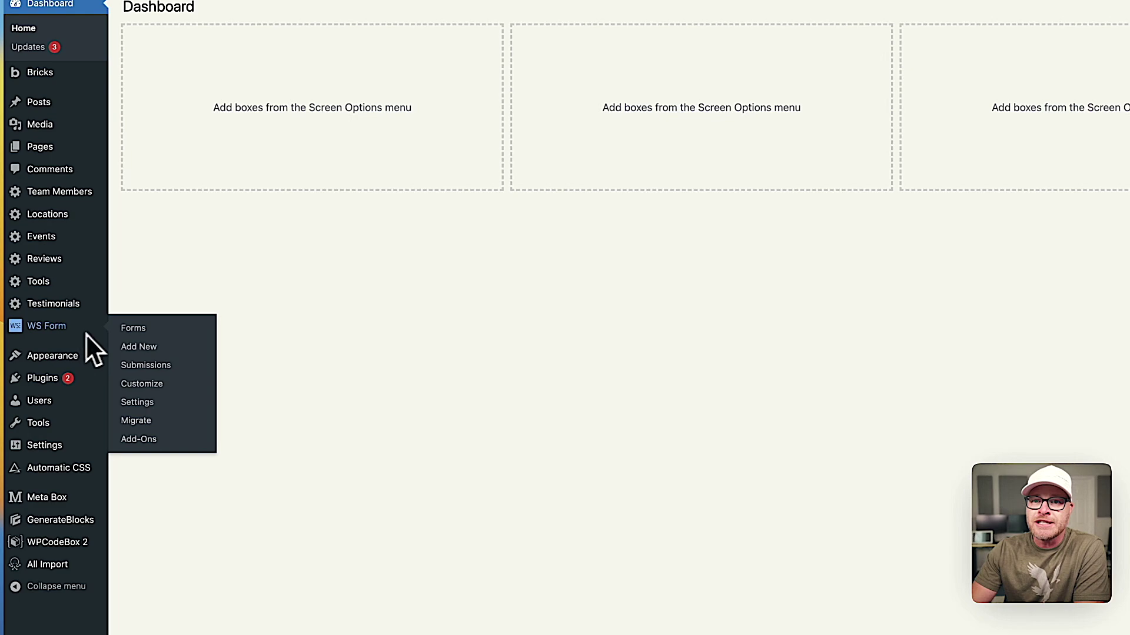
left_click(135, 401)
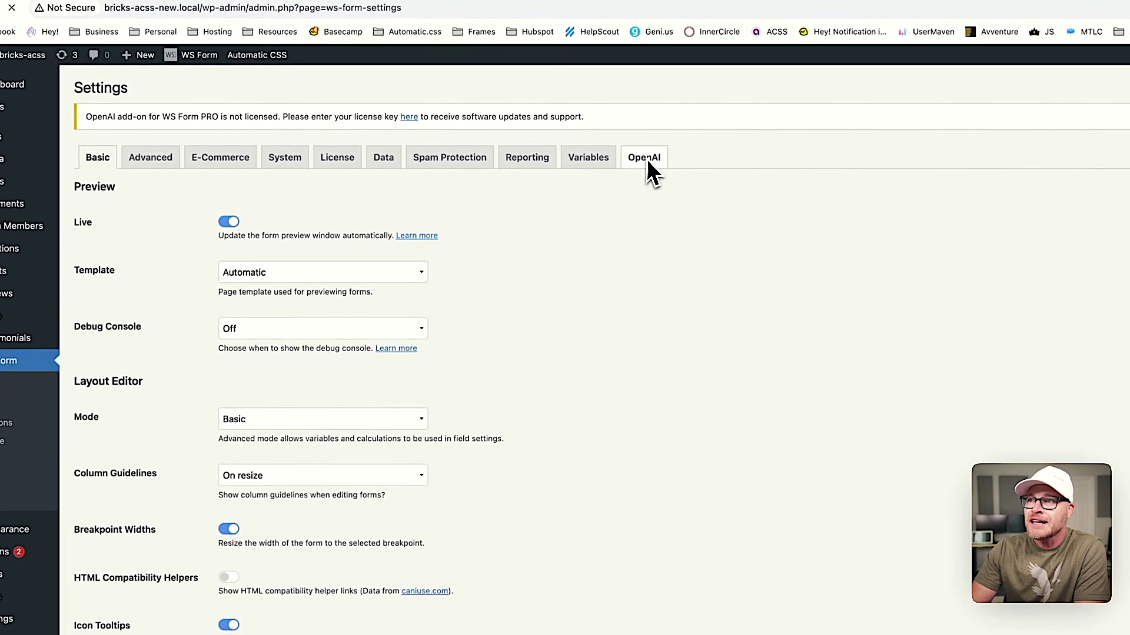
left_click(694, 77)
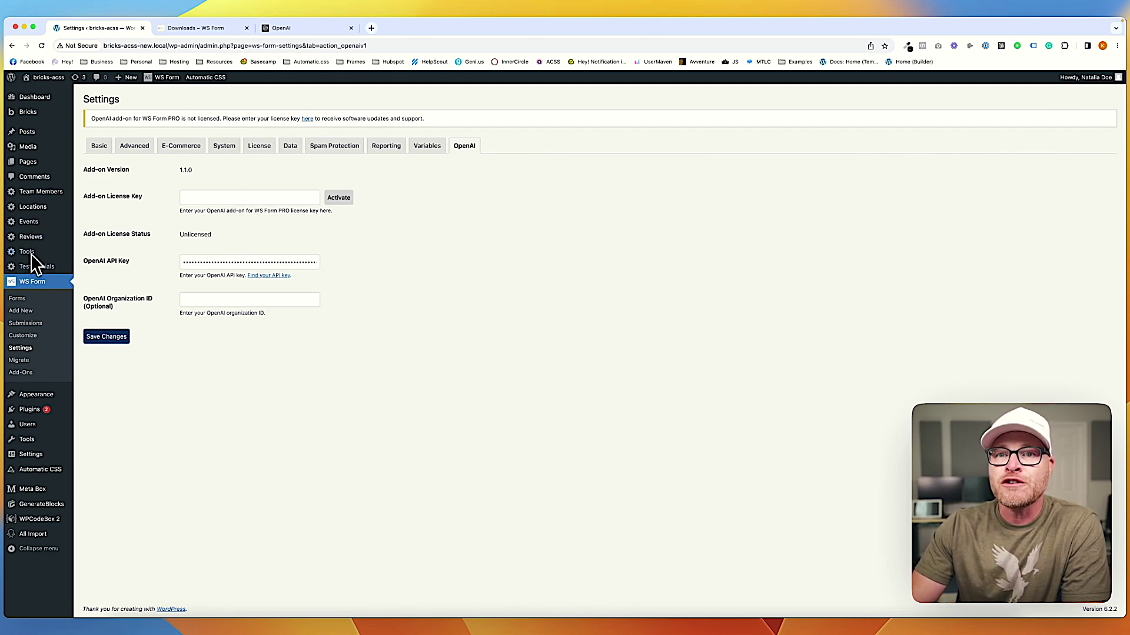
- Open the WS Form Forms list, which currently contains no forms
left_click(17, 299)
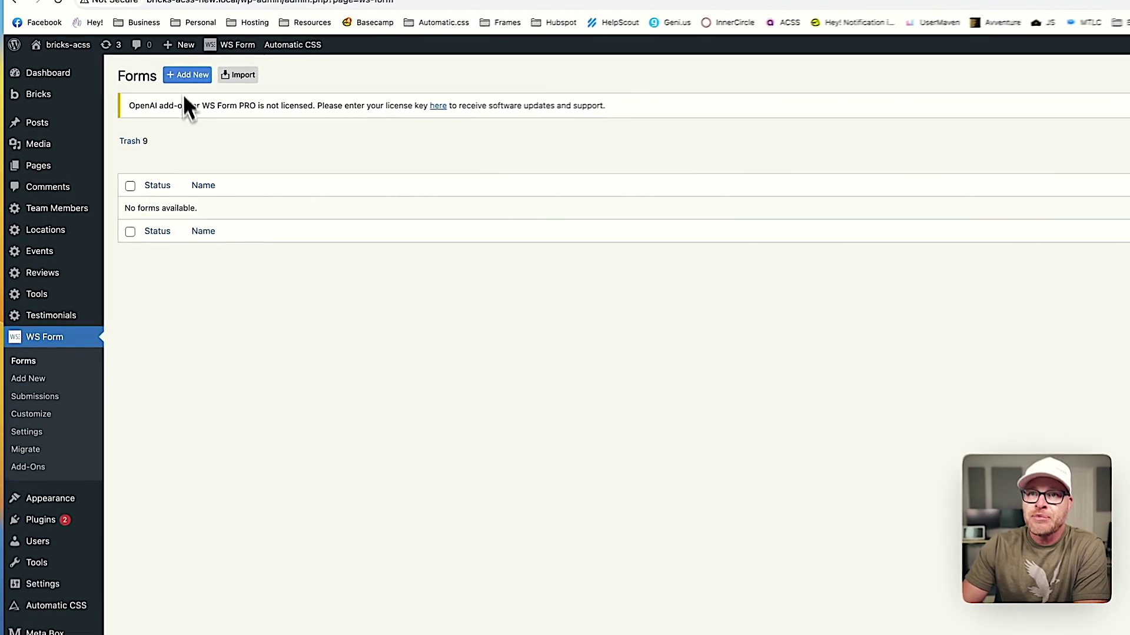
- Add a new form using the AI Generated Form template from the OpenAI templates
left_click(131, 98)
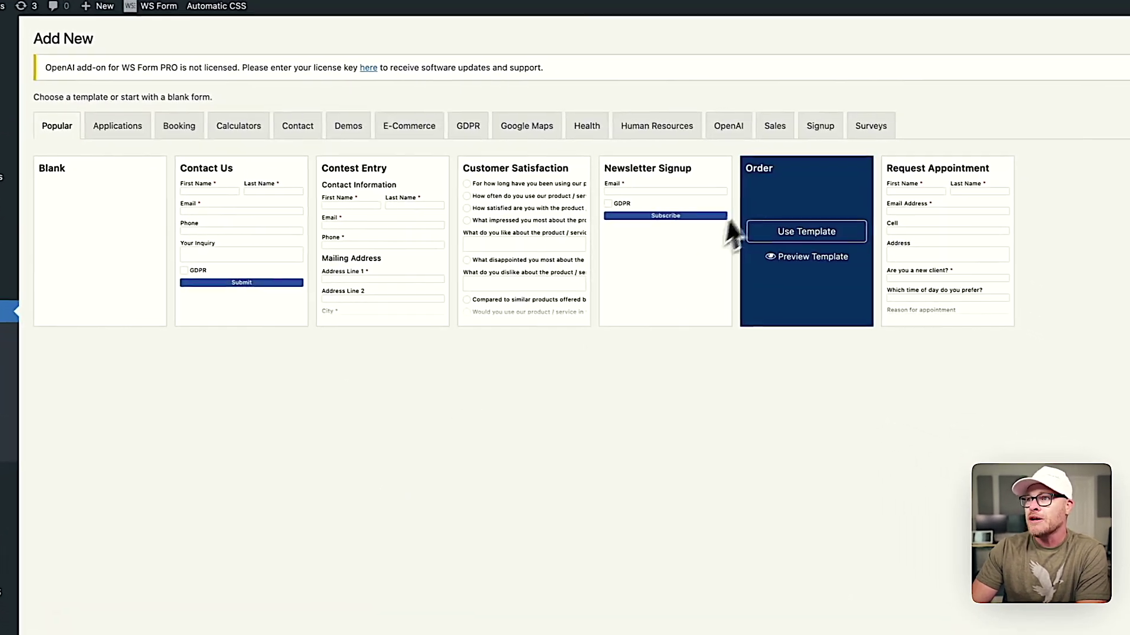
left_click(779, 145)
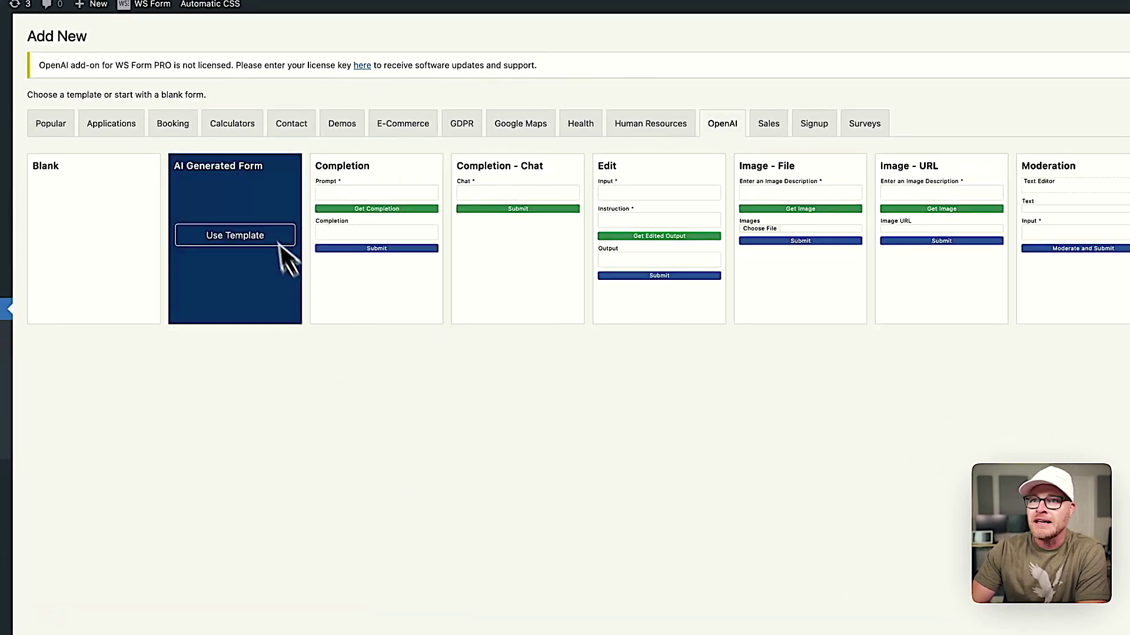
left_click(218, 236)
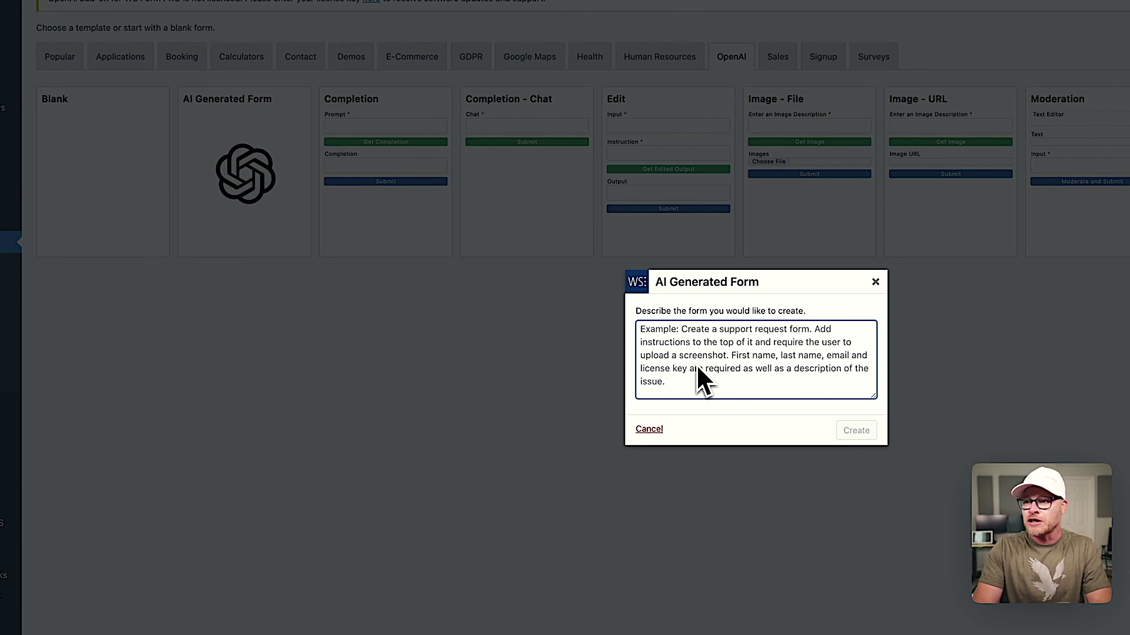
- Describe the t-shirt order form's customer name, contact details and a T-Shirt Artwork upload field
type("I'm crea")
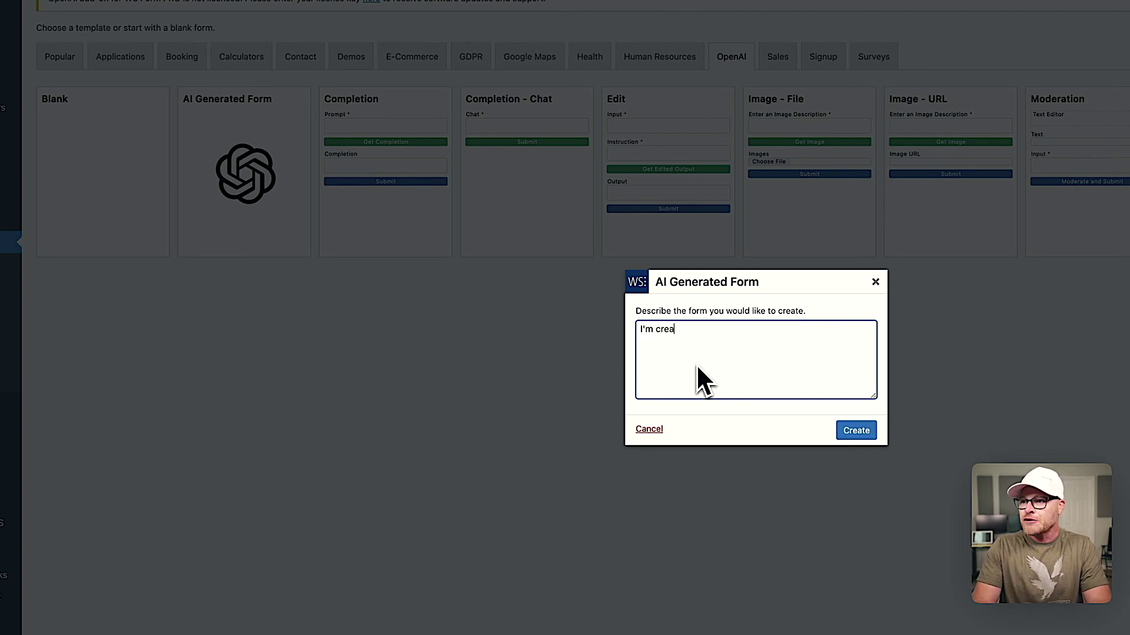
type("ting a t-shirt order form.")
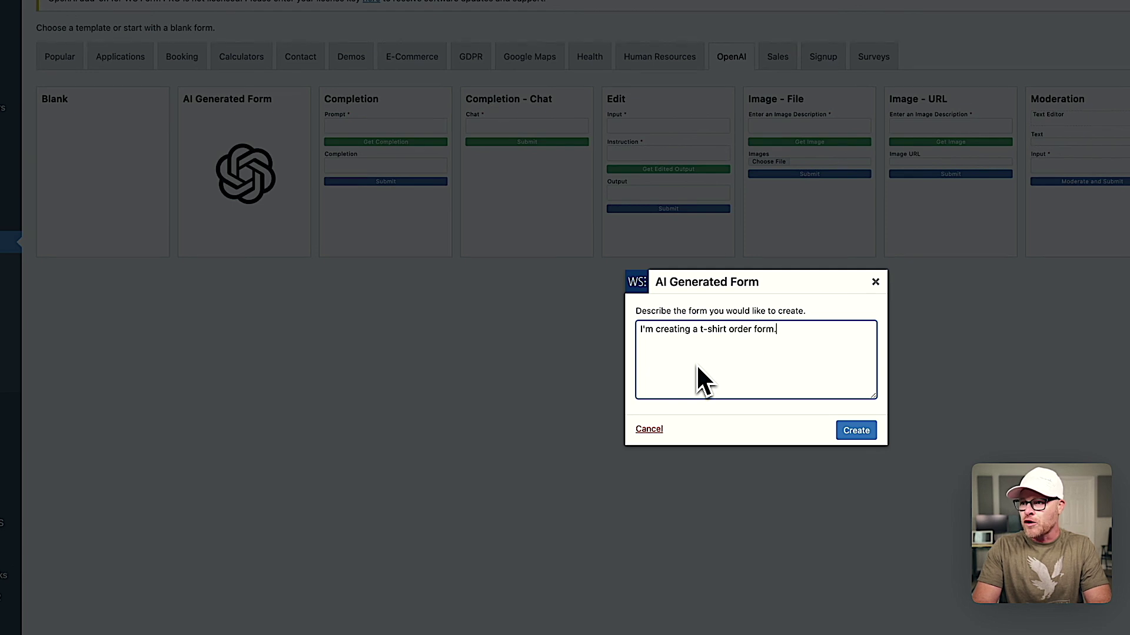
type(" It needs to collect ")
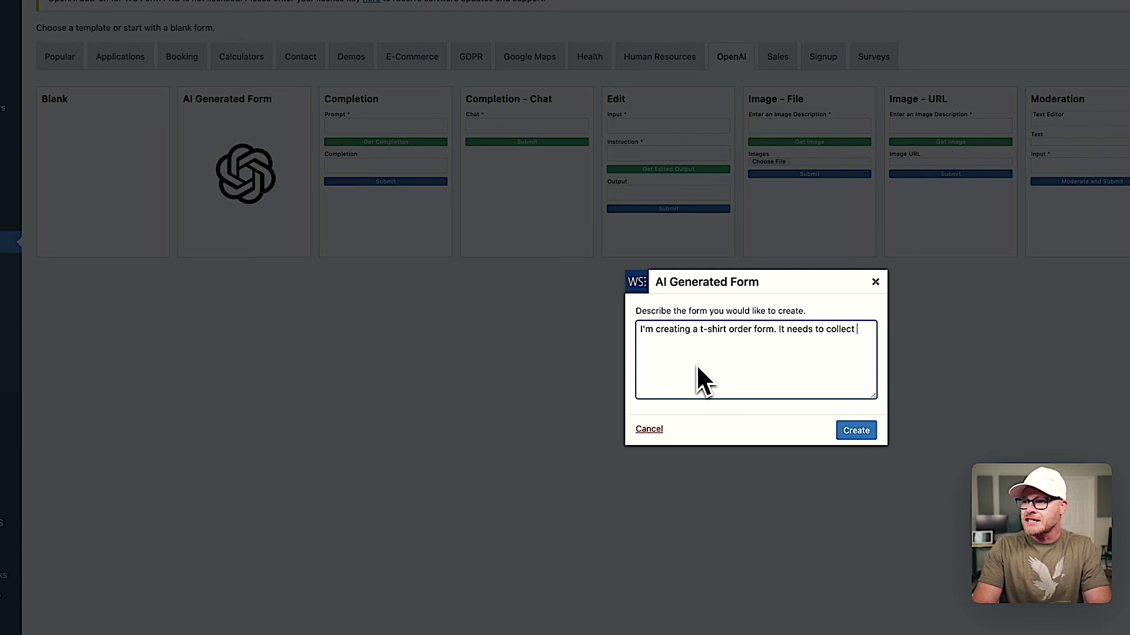
type("the customer's firs tname, last name, email address, billing address, and shipping address. Those fields should be required.")
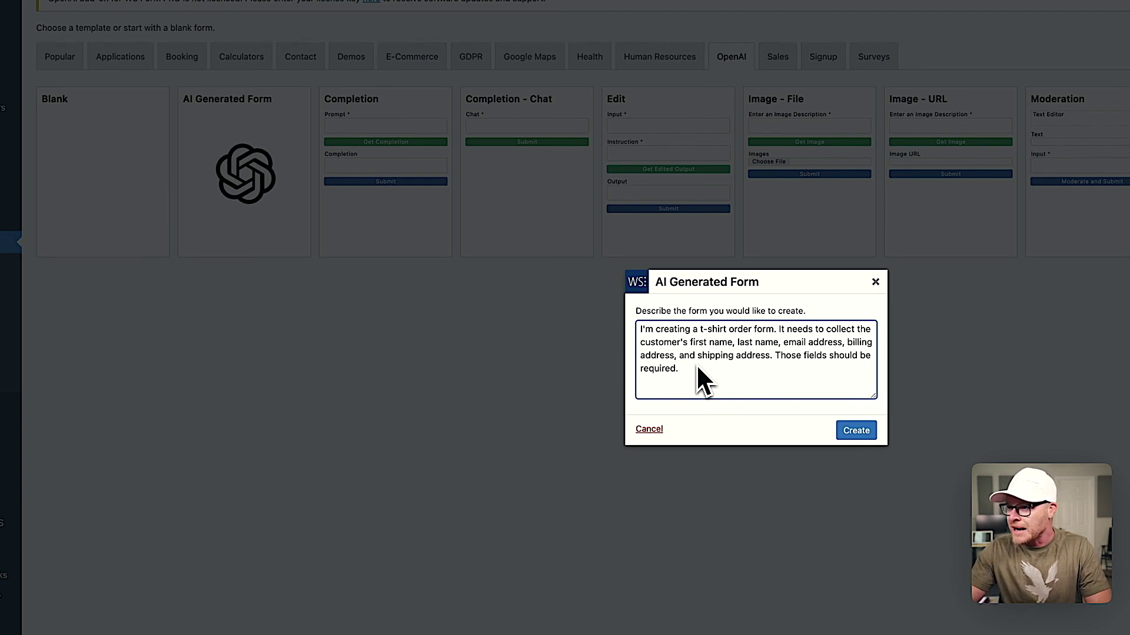
left_click(847, 343)
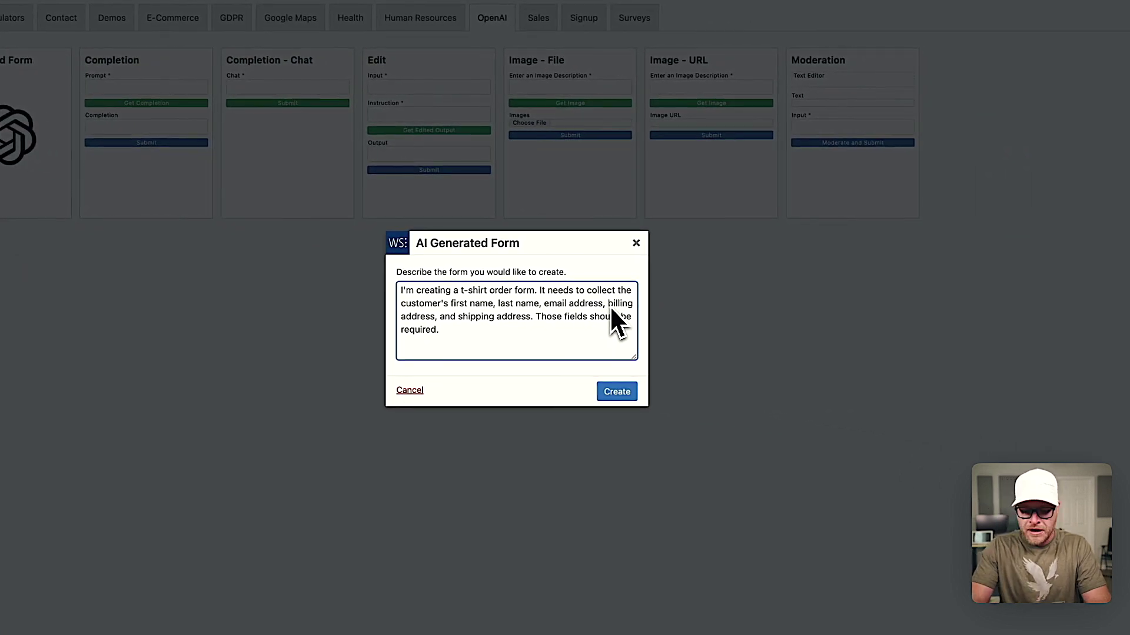
type("phone number, ")
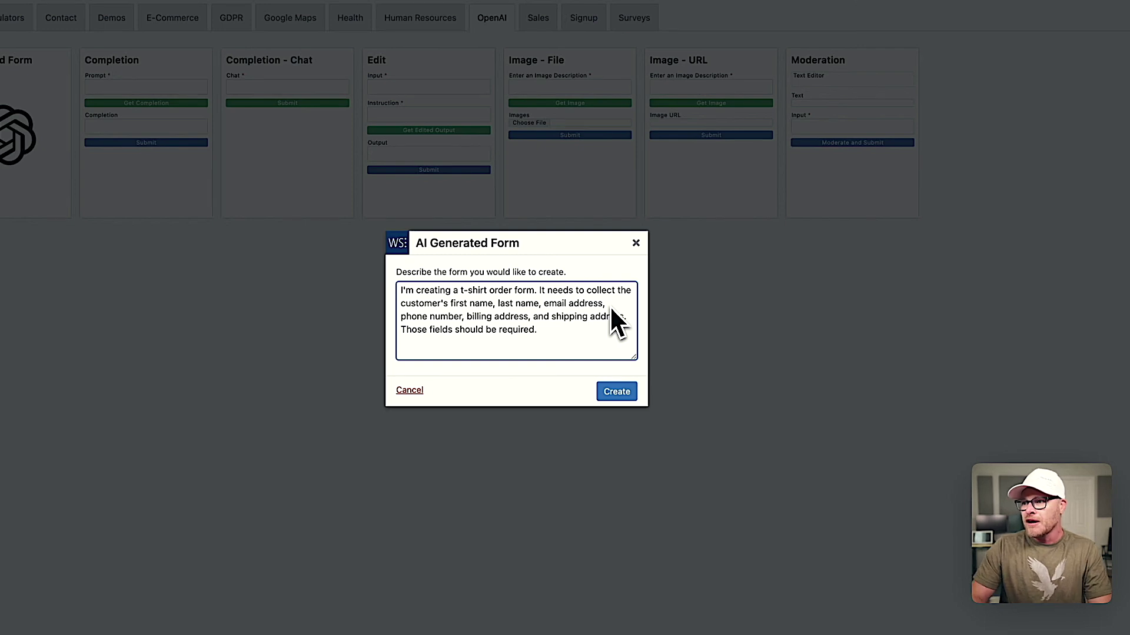
type(" For the")
key("BackSpace")
key("BackSpace")
key("BackSpace")
key("BackSpace")
key("BackSpace")
key("BackSpace")
key("BackSpace")
type("It should also")
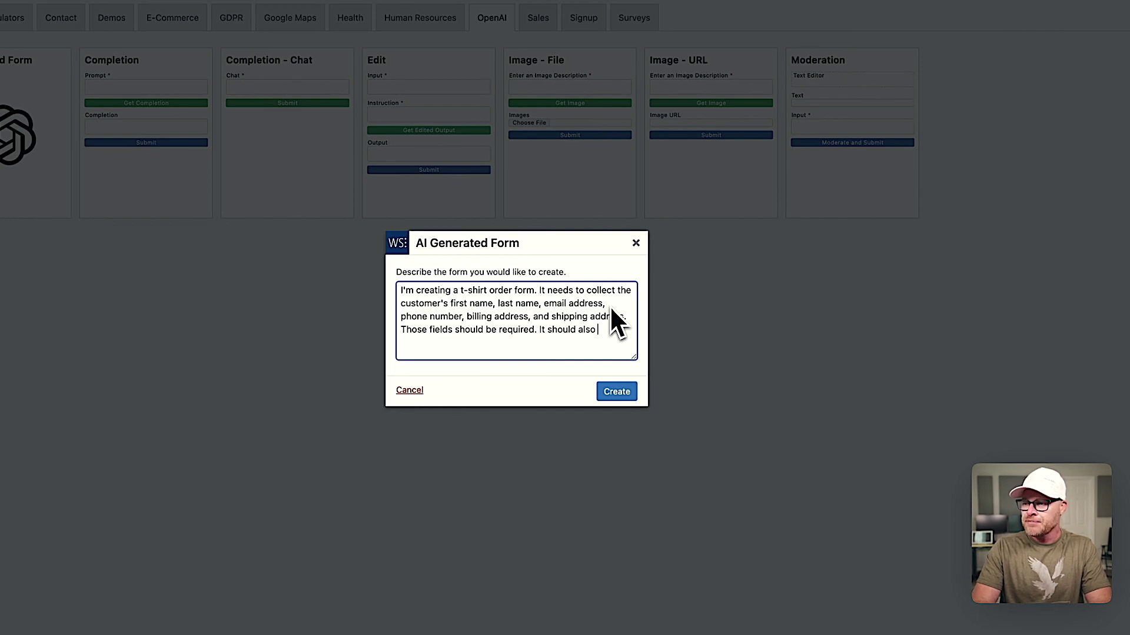
type(" ask the")
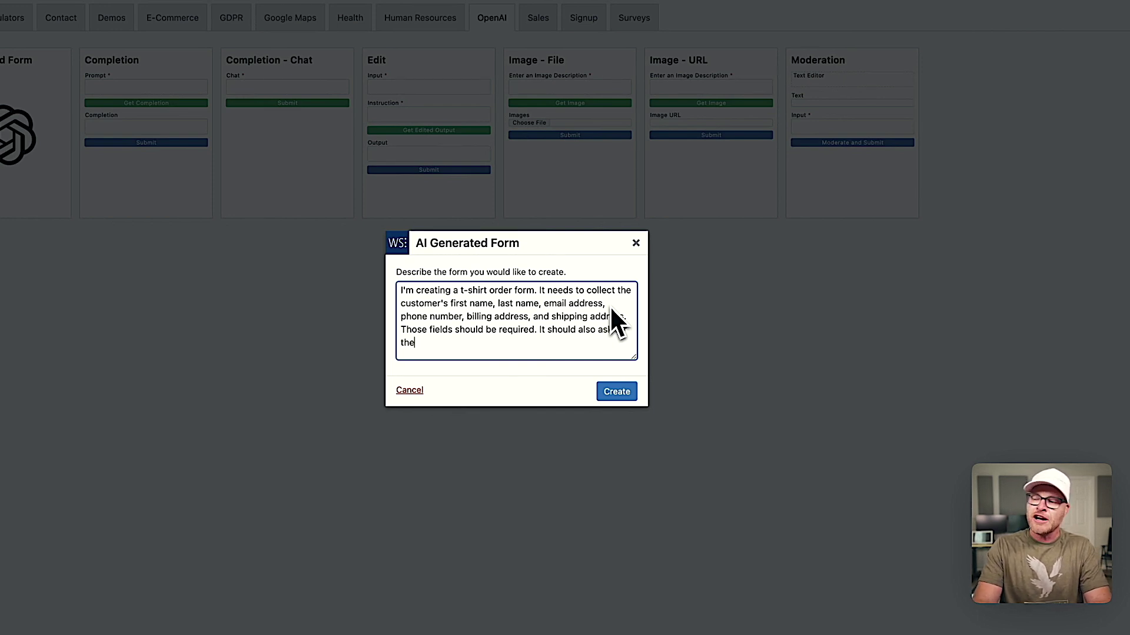
key("BackSpace")
key("BackSpace")
key("BackSpace")
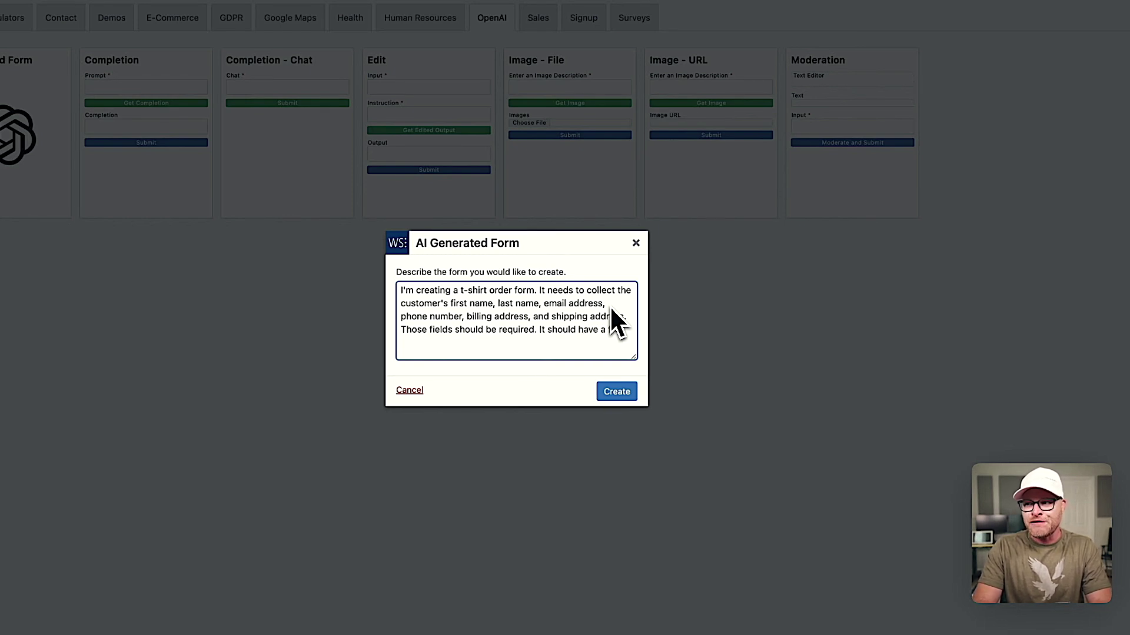
type("upload field f")
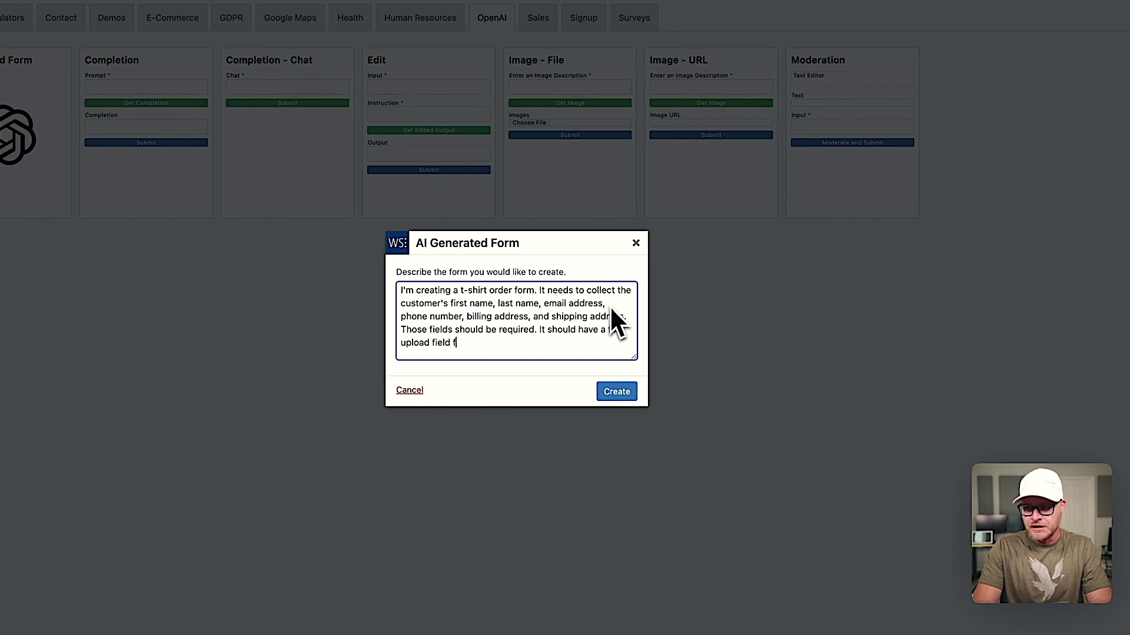
type("or the T-Shirt Ar")
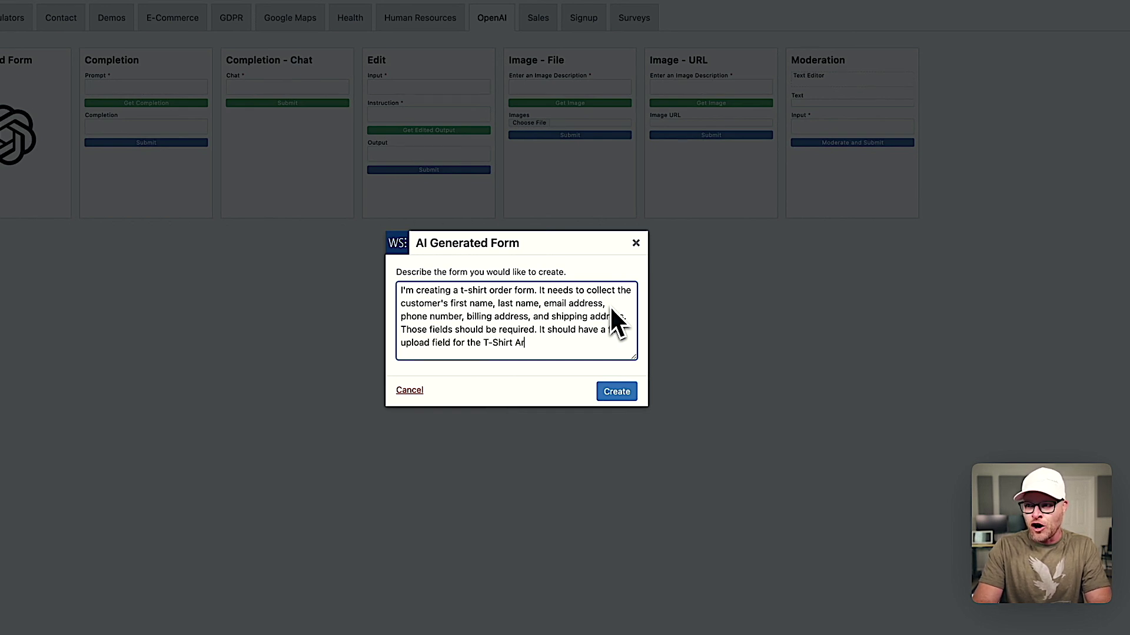
type("twork")
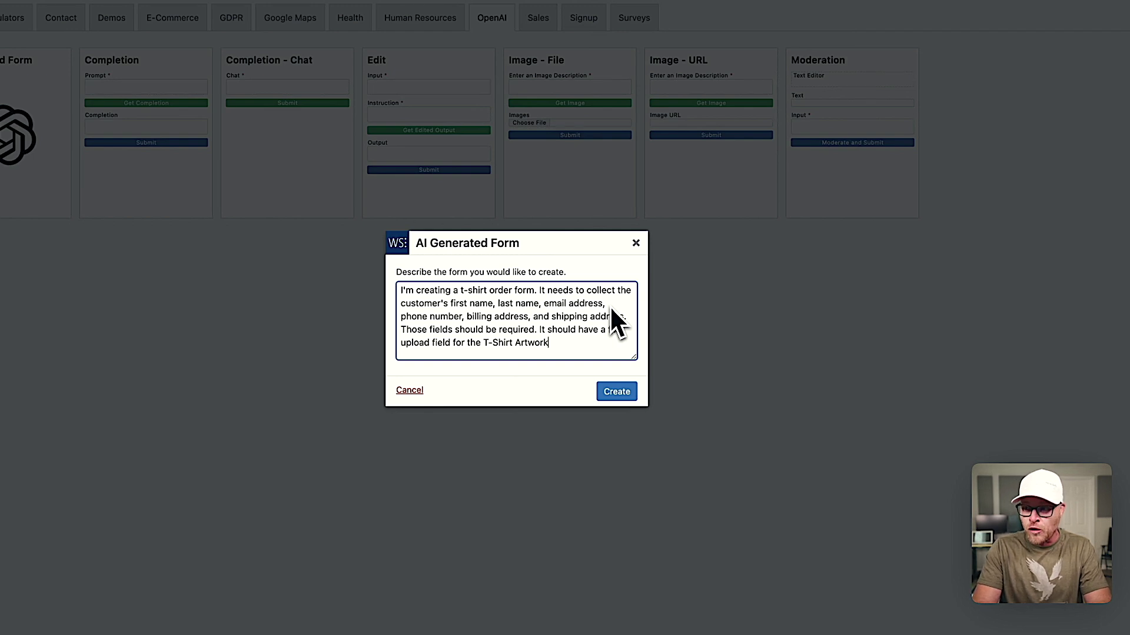
- Add Size (Small–Extra Large), Color (Black, White, Gray), order details, Stripe/PayPal and 'Place My Order' label
type("and allow the customer")
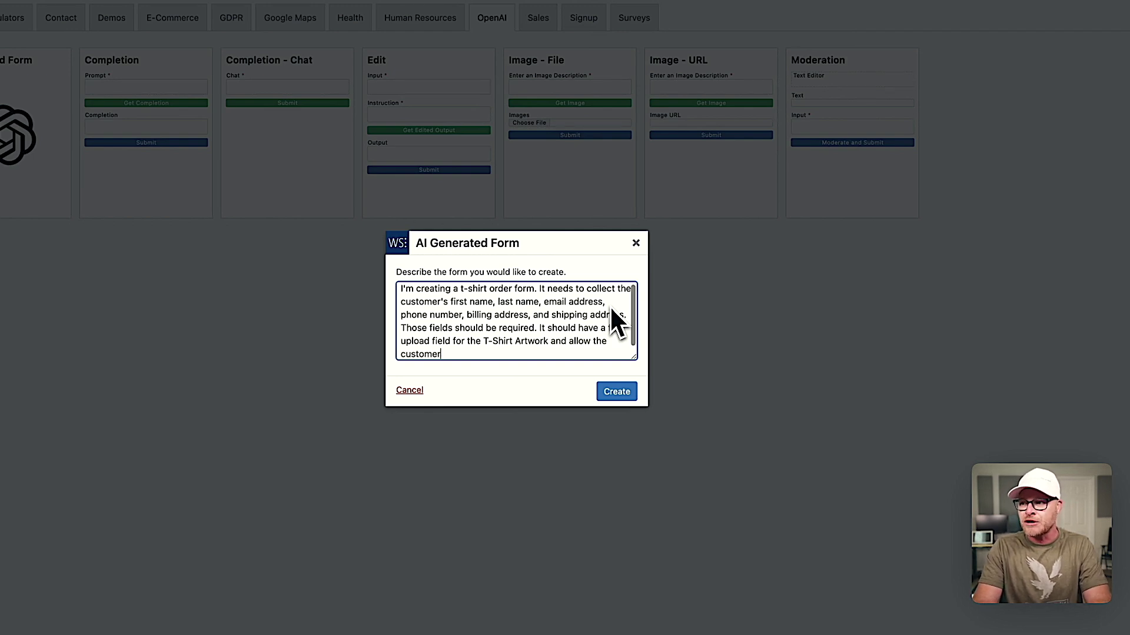
type(" to select the T-Shirt Size (")
type("Small, M")
type("edium, Large, ")
type("Extra Large)")
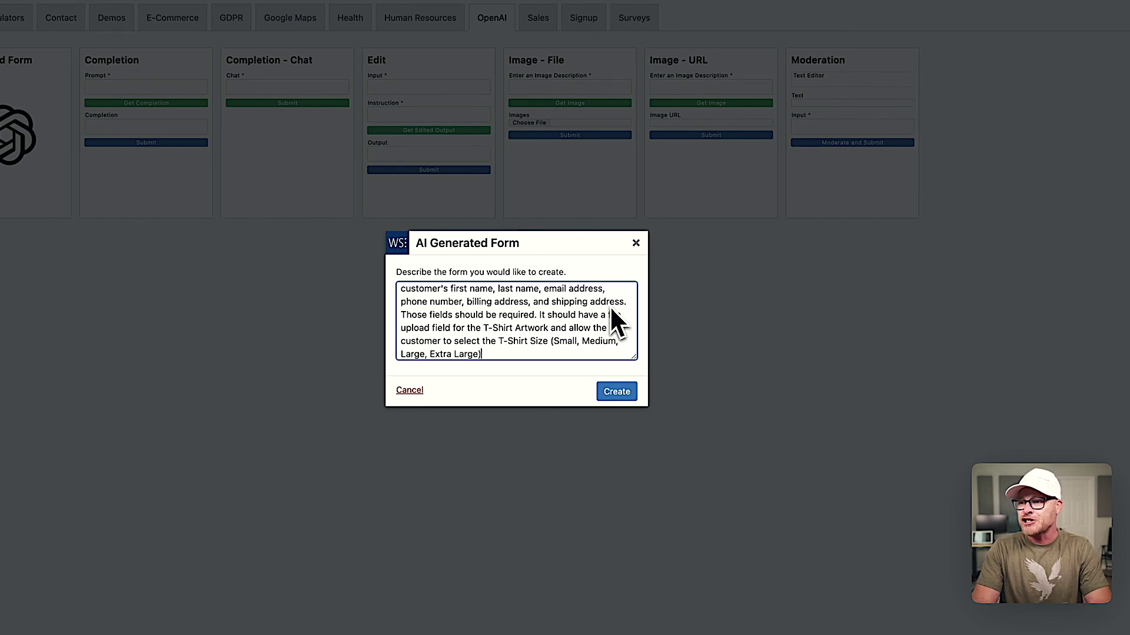
type("and T-Shi")
type("rt Color (")
type("Black, White, Gra")
type("y). L")
type("astly it should askf")
key("BackSpace")
type("for Additional Order Details")
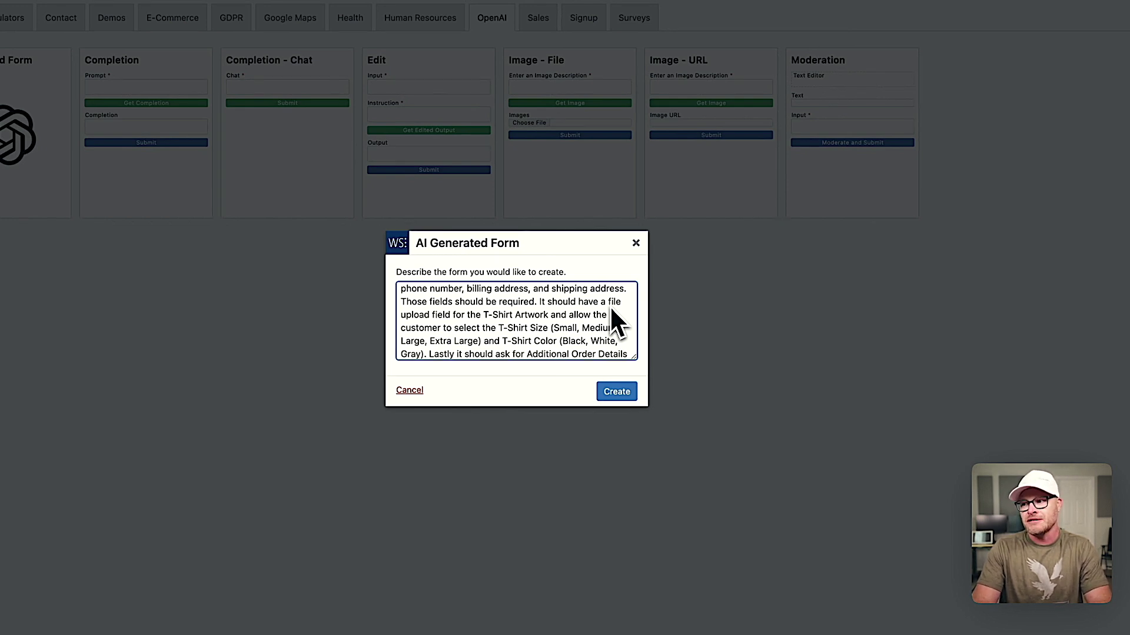
type(".")
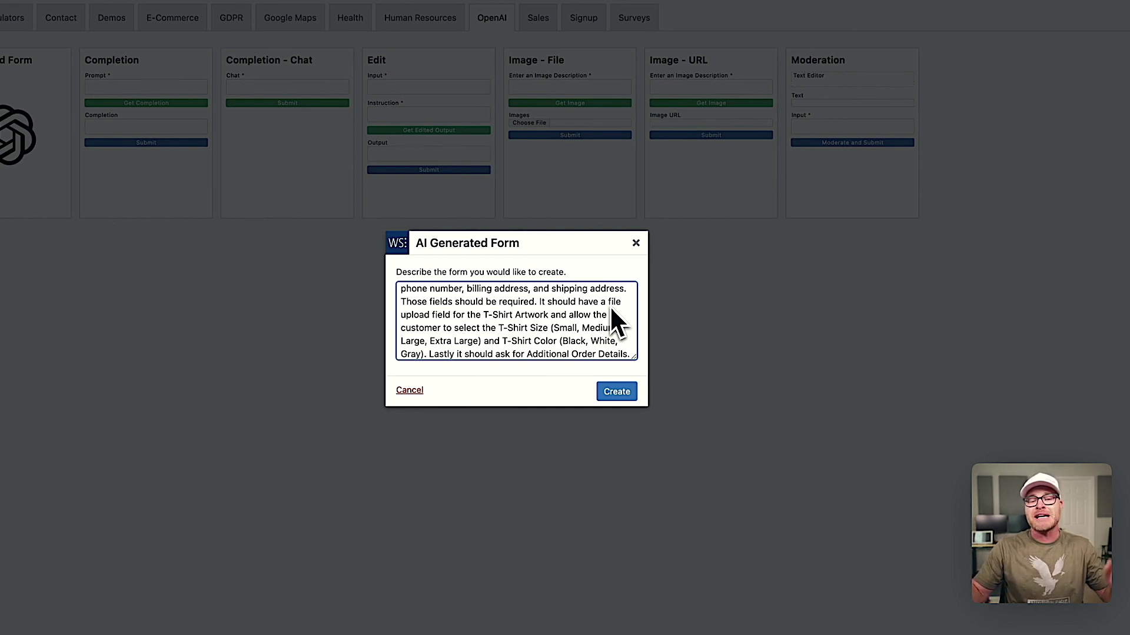
key("Return")
type("Payment options should be Stripe and PayPal. Submit button label shoudl")
type(" say")
key("BackSpace")
key("BackSpace")
key("BackSpace")
key("BackSpace")
key("BackSpace")
key("BackSpace")
type("ld say \"Place My Order.\"")
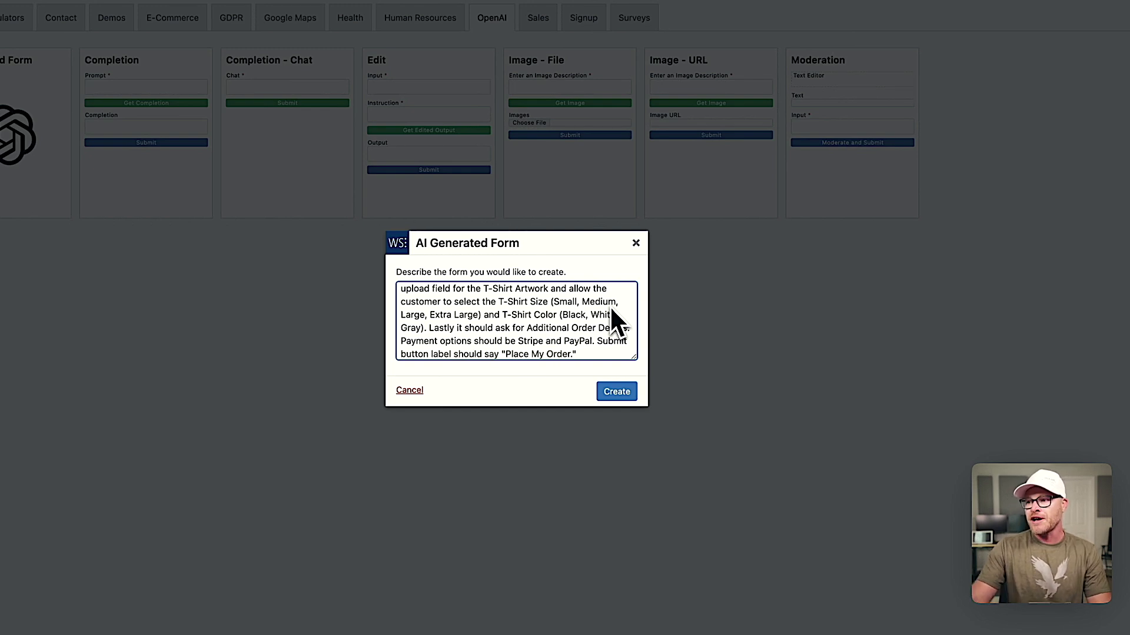
- Generate 'OpenAI: T-Shirt Order Form' with contact, artwork, size, colour, payment and GDPR fields
left_click(624, 395)
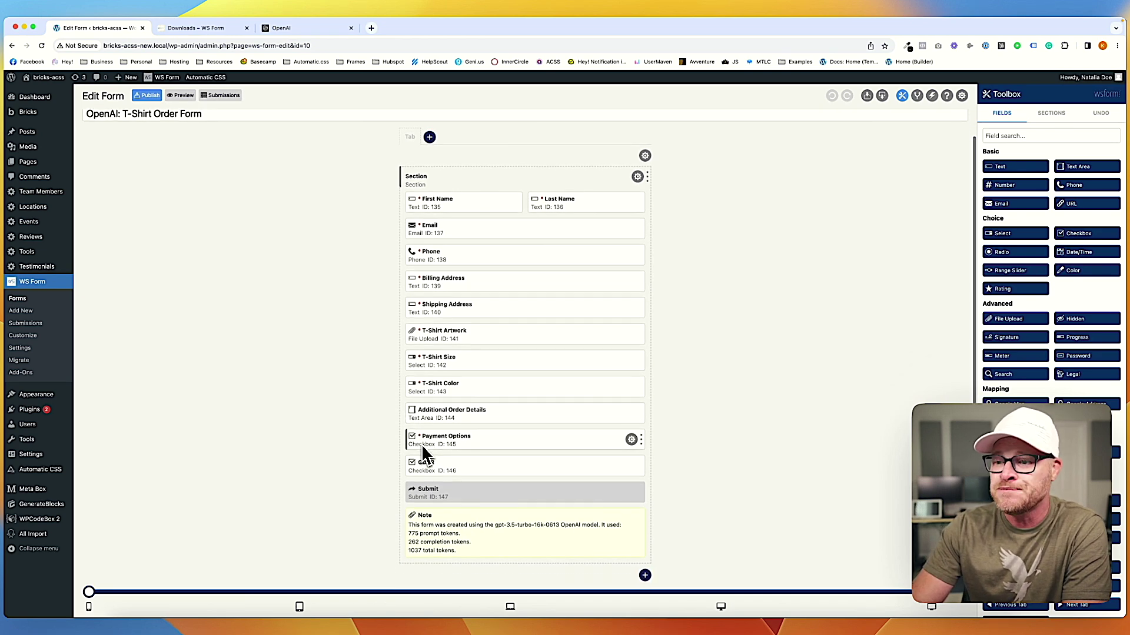
- Change the Submit button label to 'Place My Order'
left_click(631, 493)
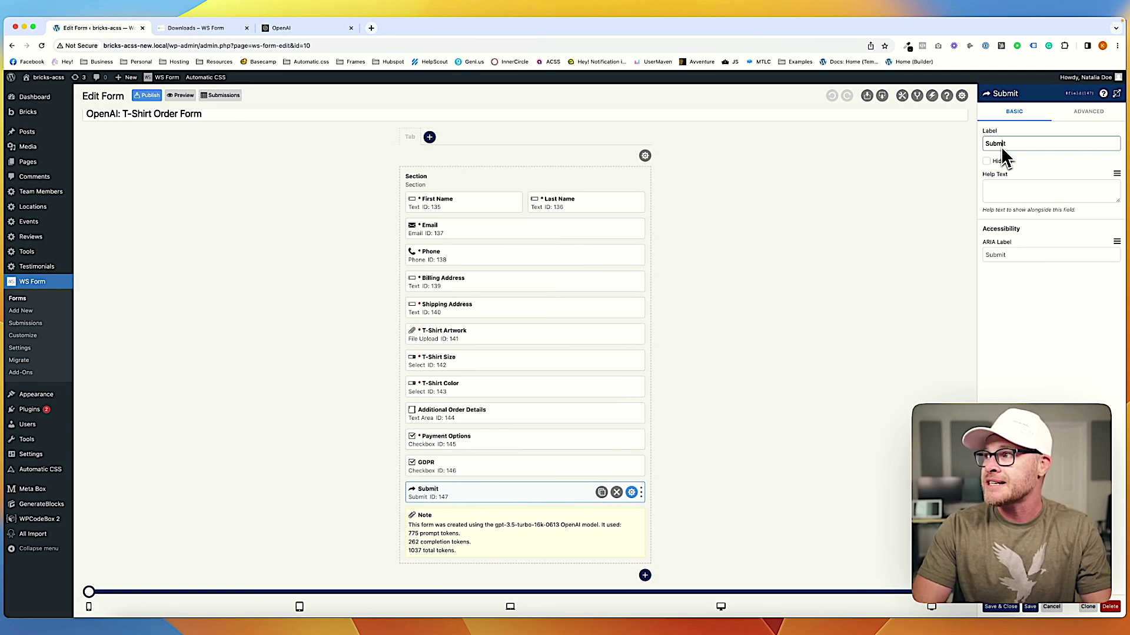
left_click_drag(986, 143, 1000, 145)
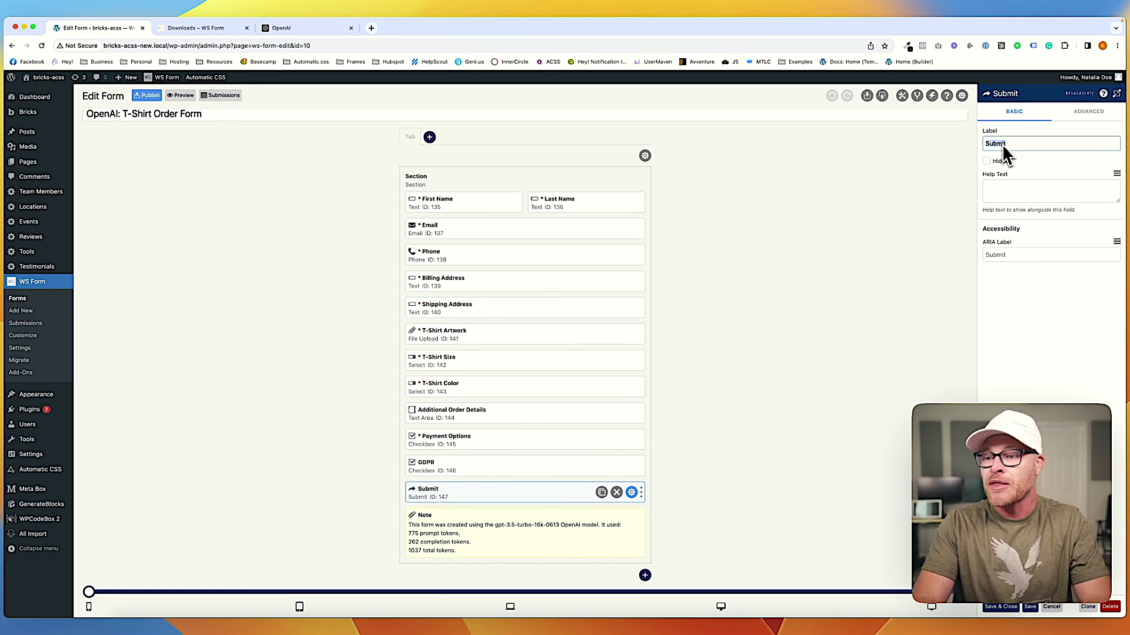
type("Place My Order")
key("Return")
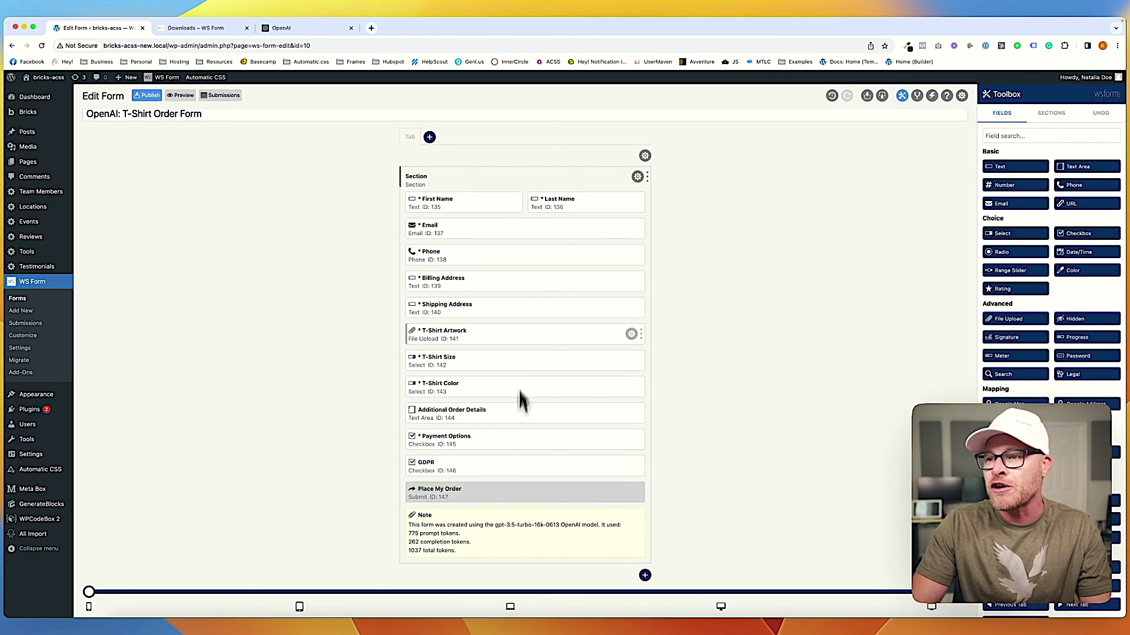
- Resize T-Shirt Size and T-Shirt Color to half width, side by side
left_click_drag(640, 373, 637, 371)
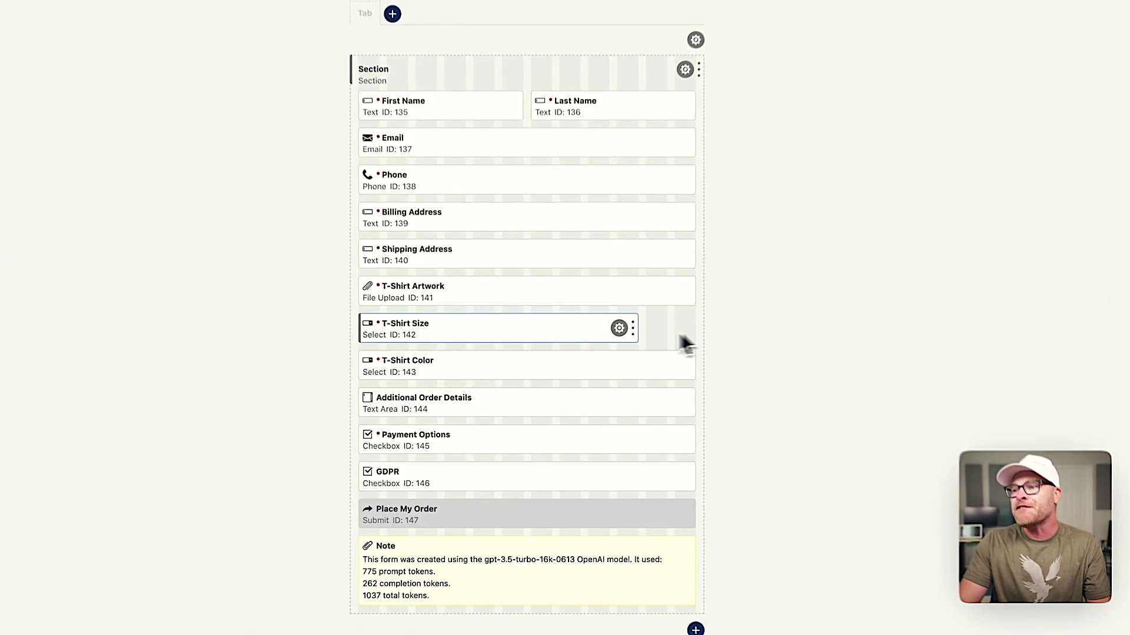
left_click_drag(685, 343, 507, 341)
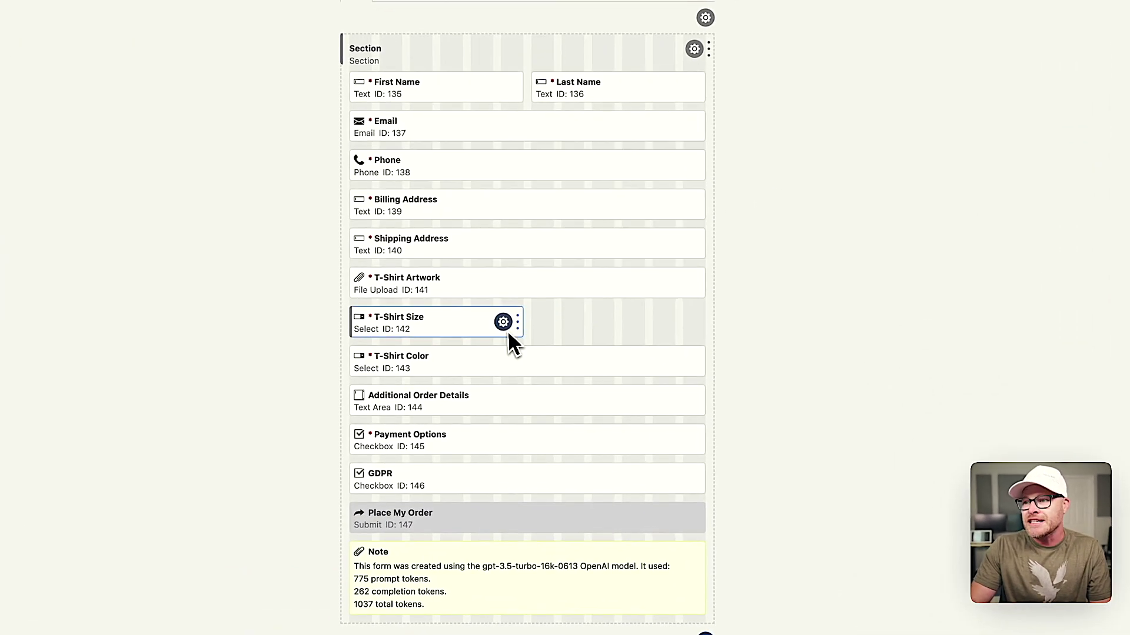
left_click_drag(697, 375, 527, 362)
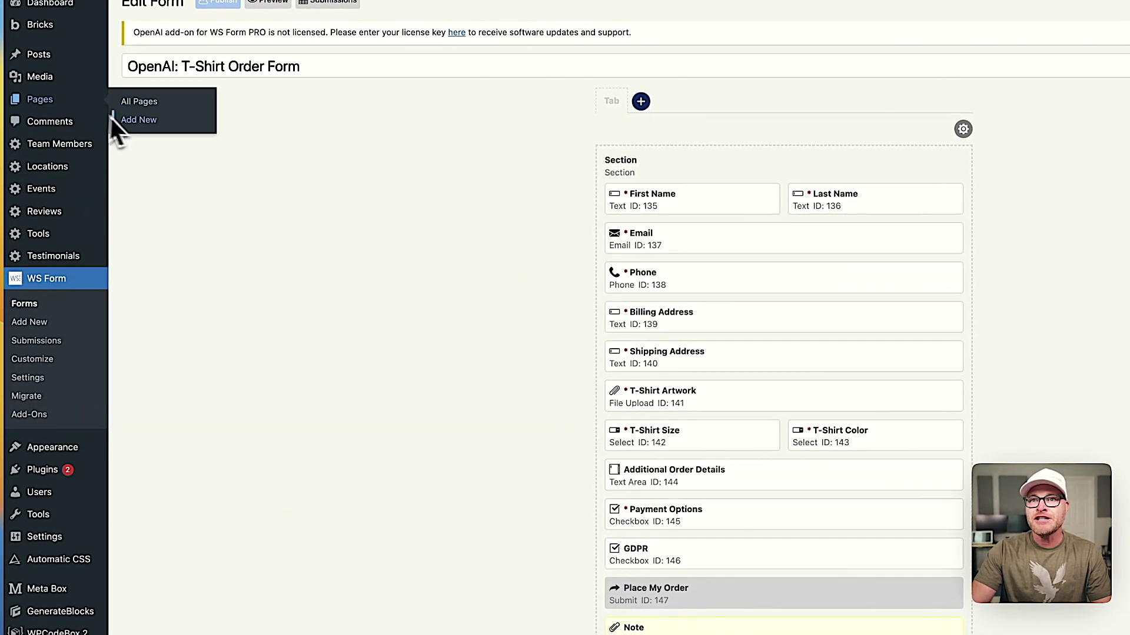
- Publish a new page titled 'Order Form' and open it in Bricks
left_click(121, 121)
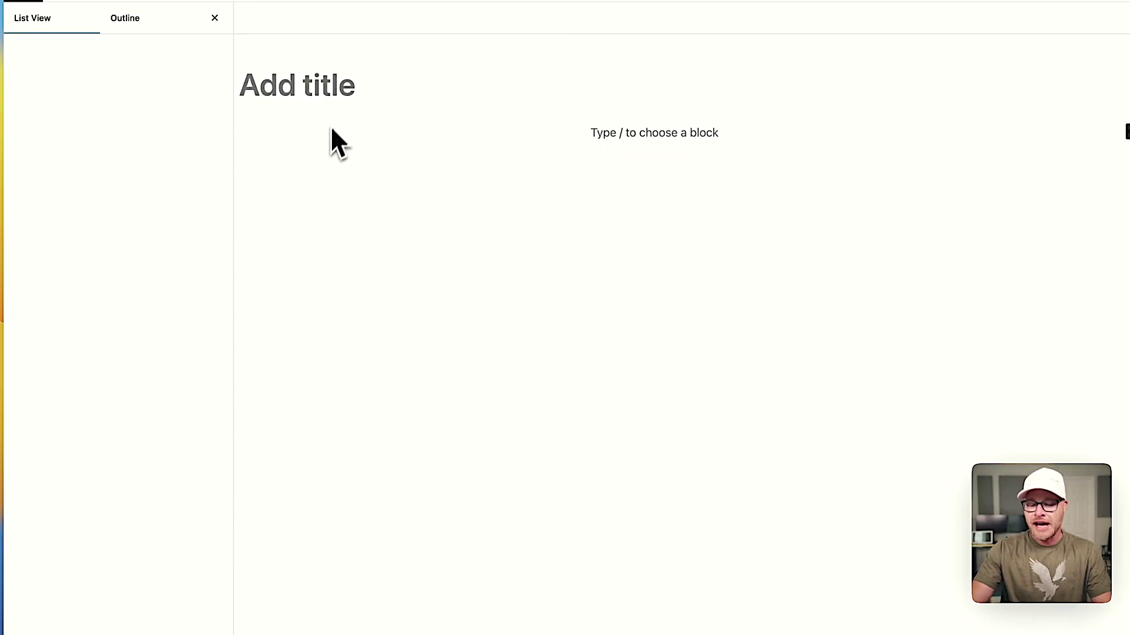
type("Order Form")
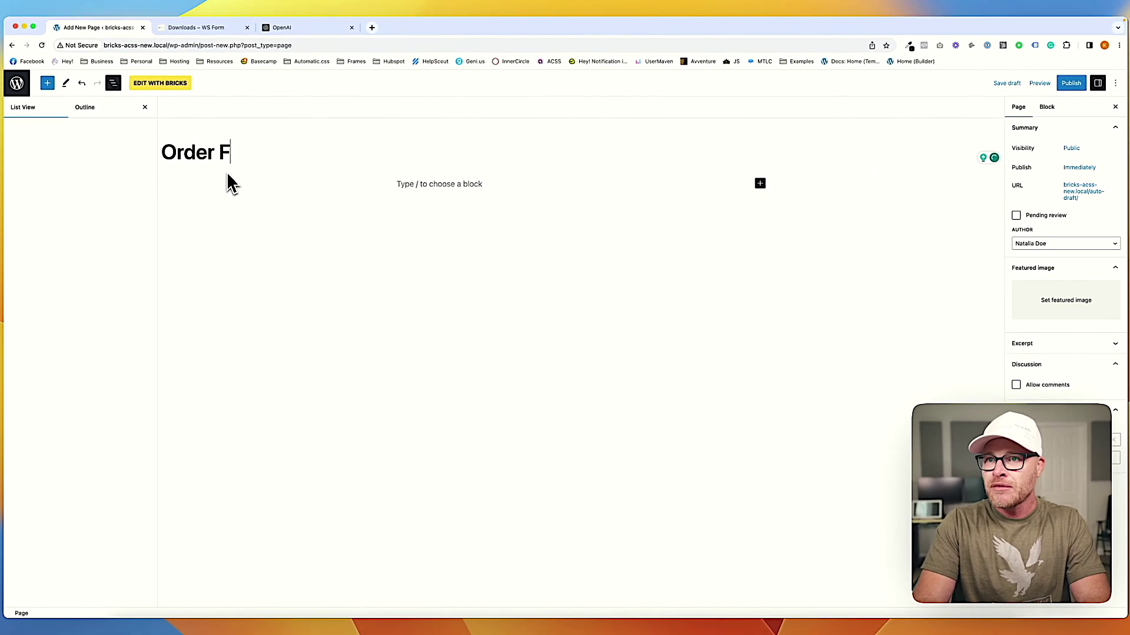
left_click(1045, 98)
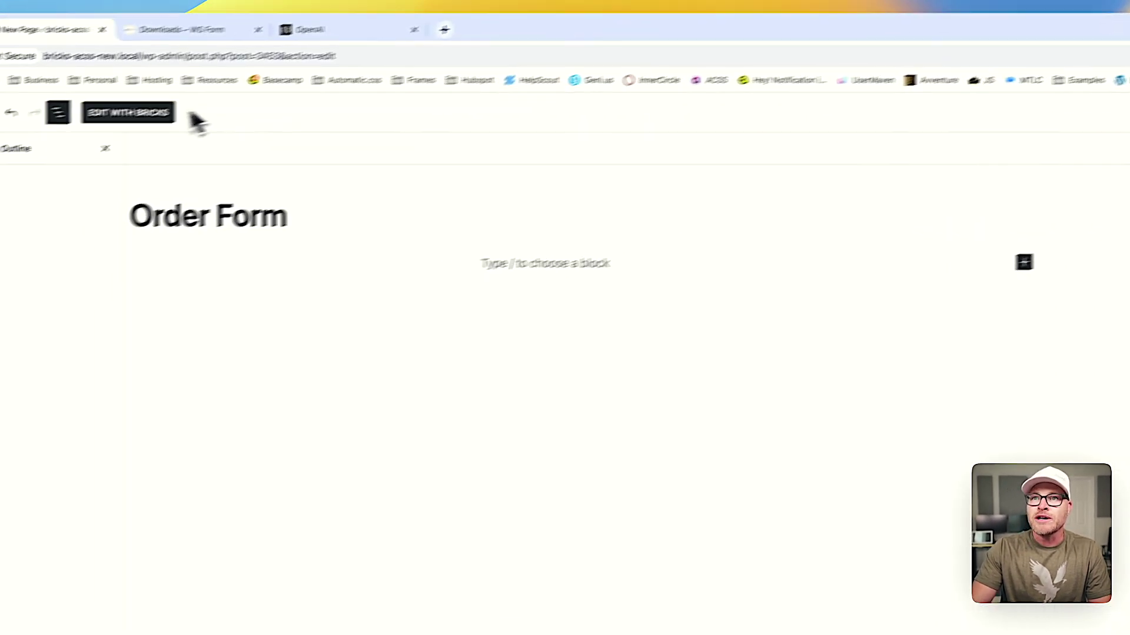
left_click(128, 112)
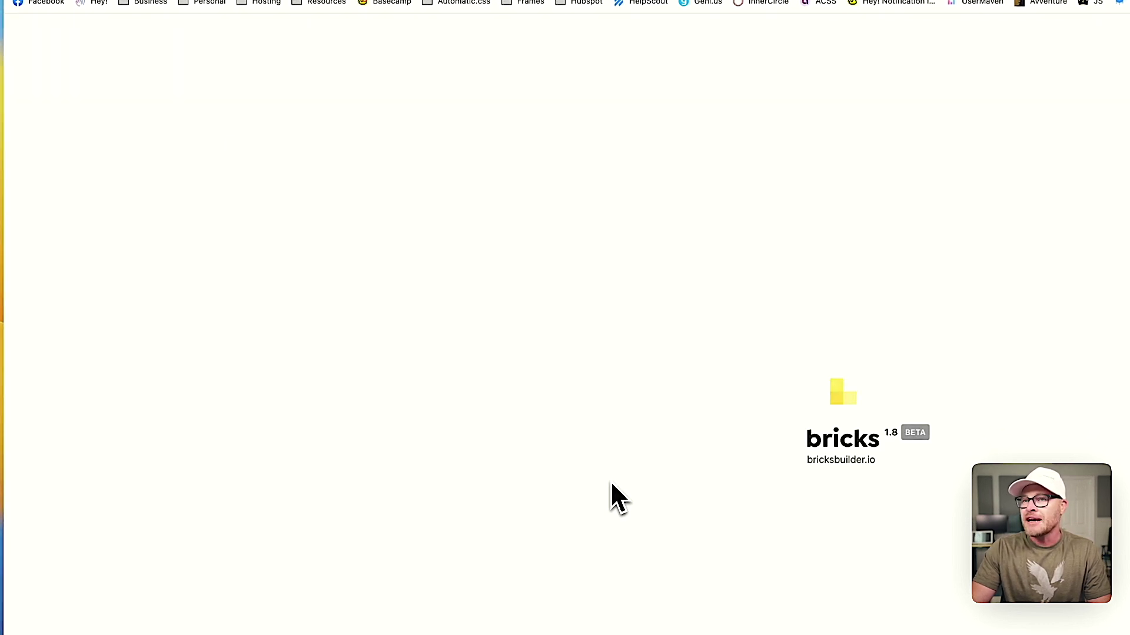
- Add a section to the page and give its container the width--l class
type("sec")
left_click(96, 113)
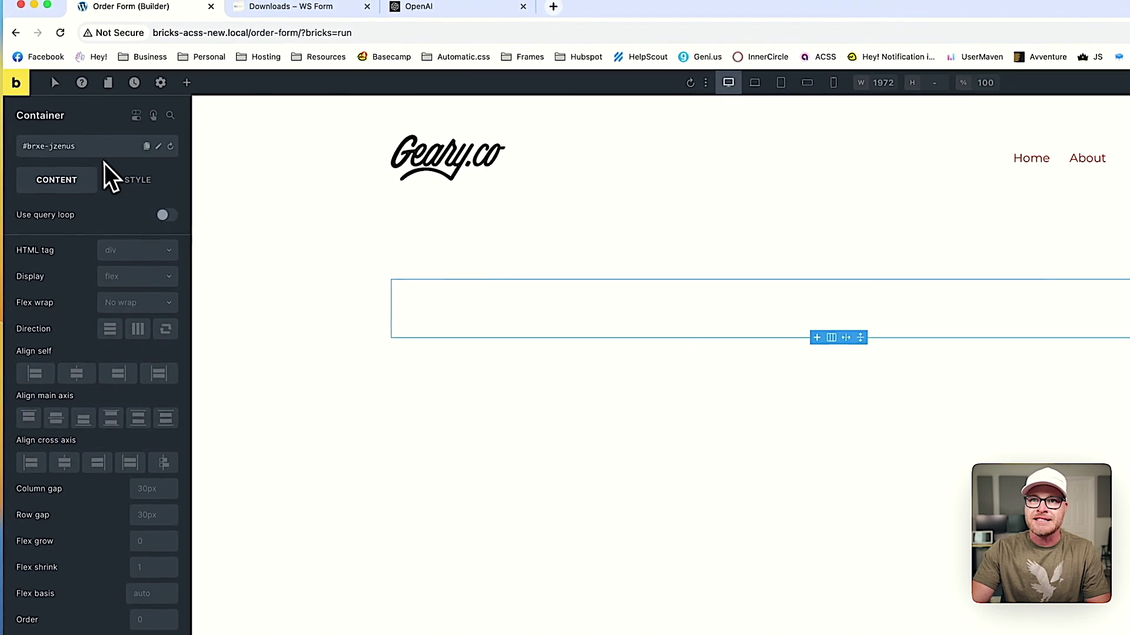
left_click(94, 154)
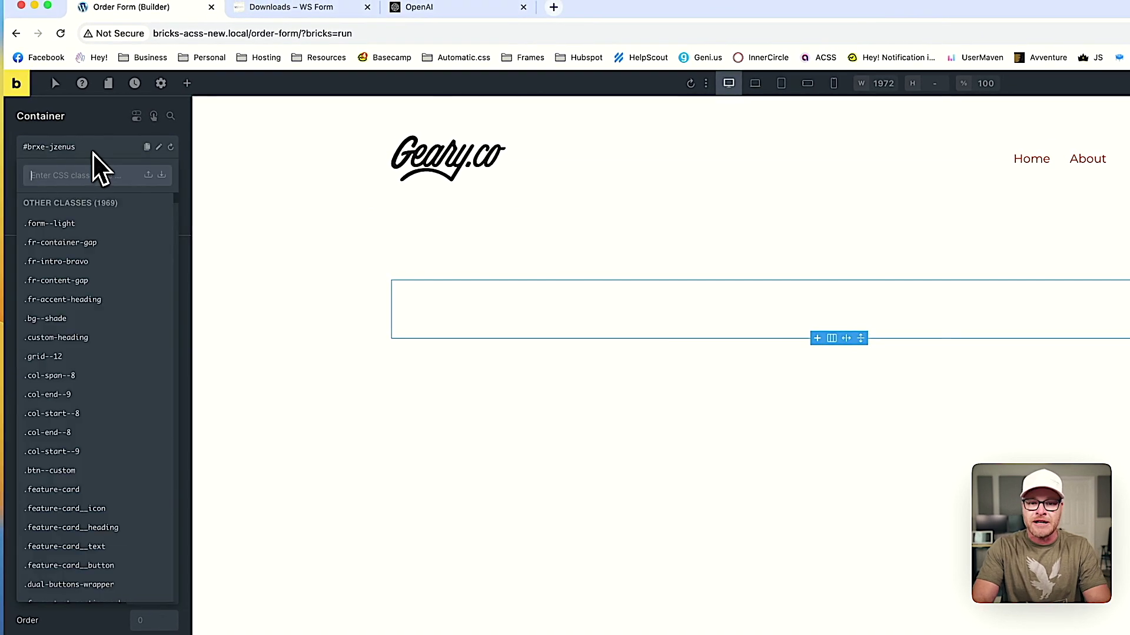
type("width--l")
key("Return")
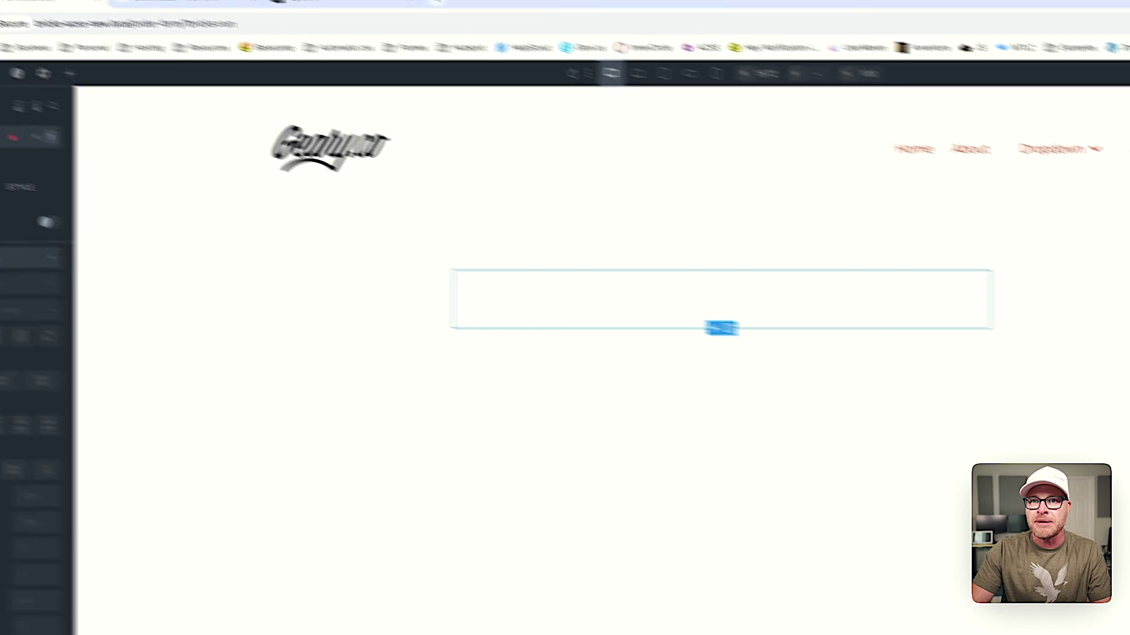
- Insert a WS Form element showing the T-Shirt Order Form, then preview the page
left_click(187, 110)
type("ws")
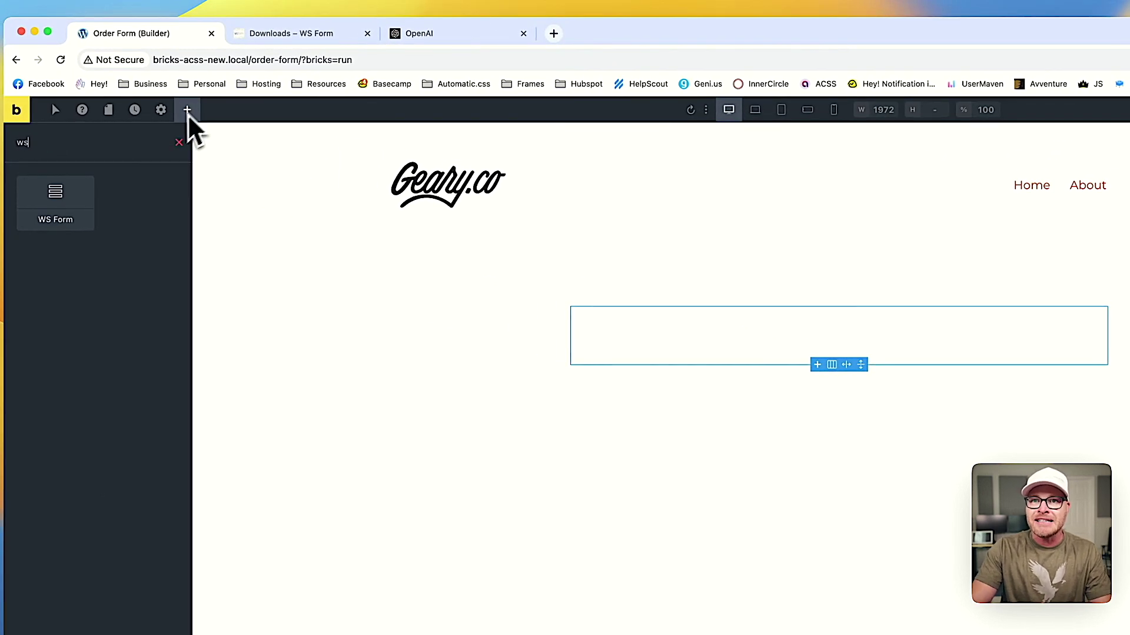
left_click(53, 197)
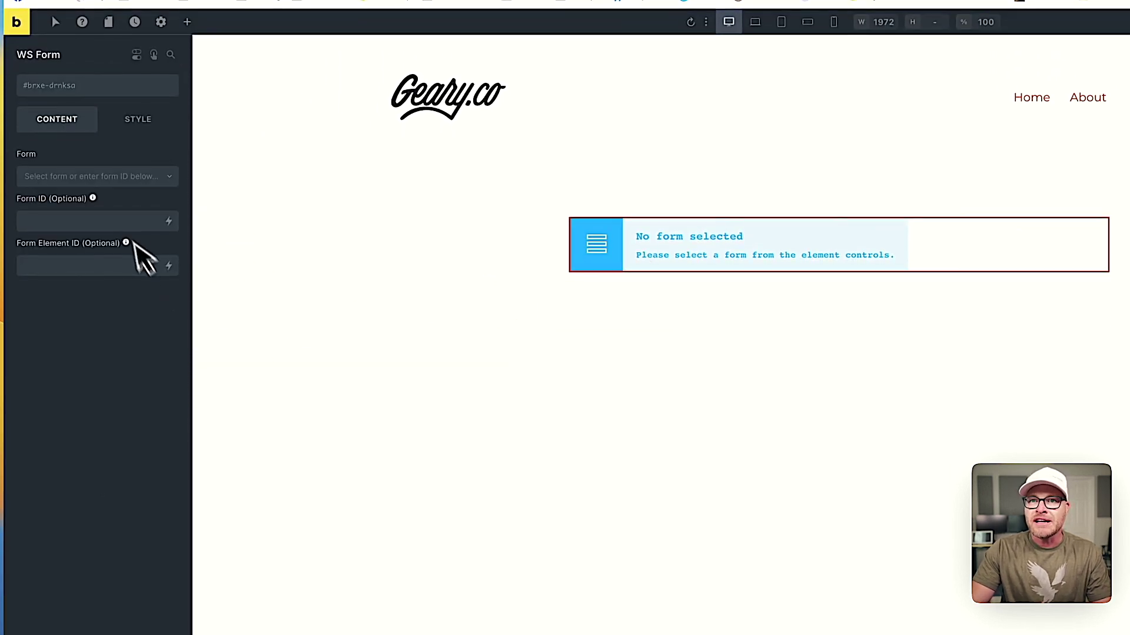
left_click(118, 178)
left_click(126, 193)
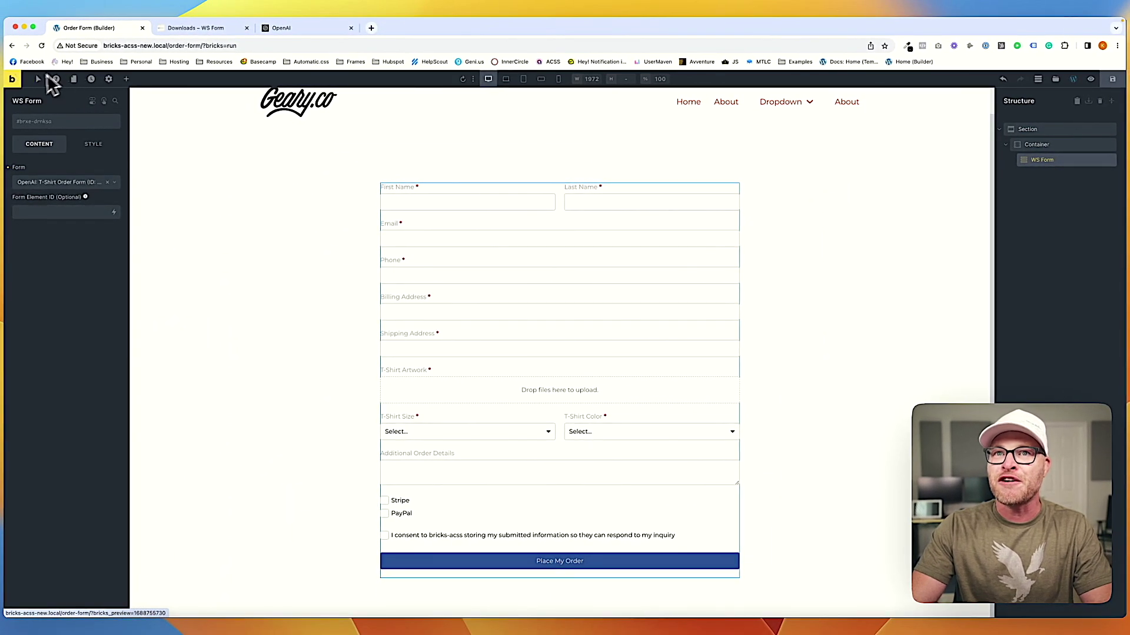
left_click(23, 94)
scroll(580, 281, "down", 1)
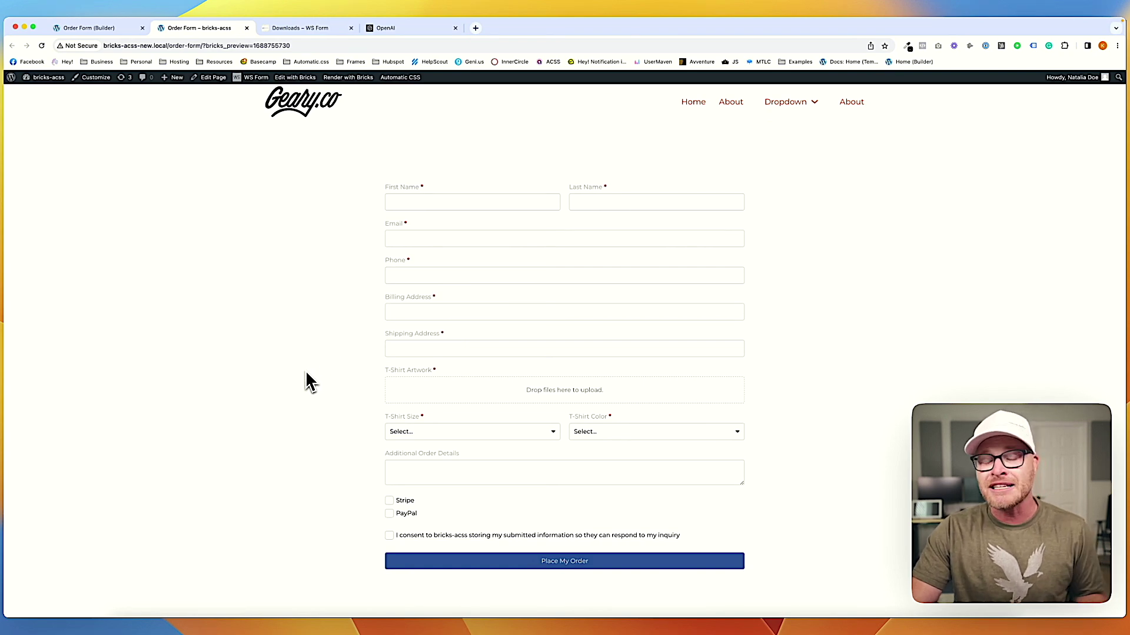
- Give the WS Form element the form--light class, save, and view the restyled preview
left_click(88, 27)
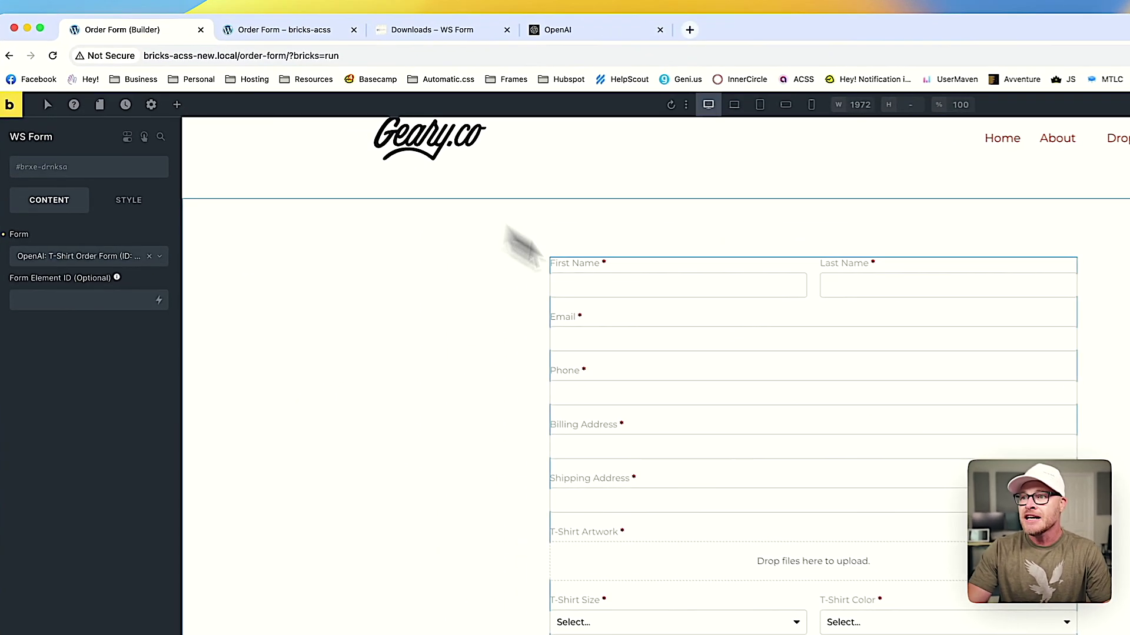
left_click(58, 167)
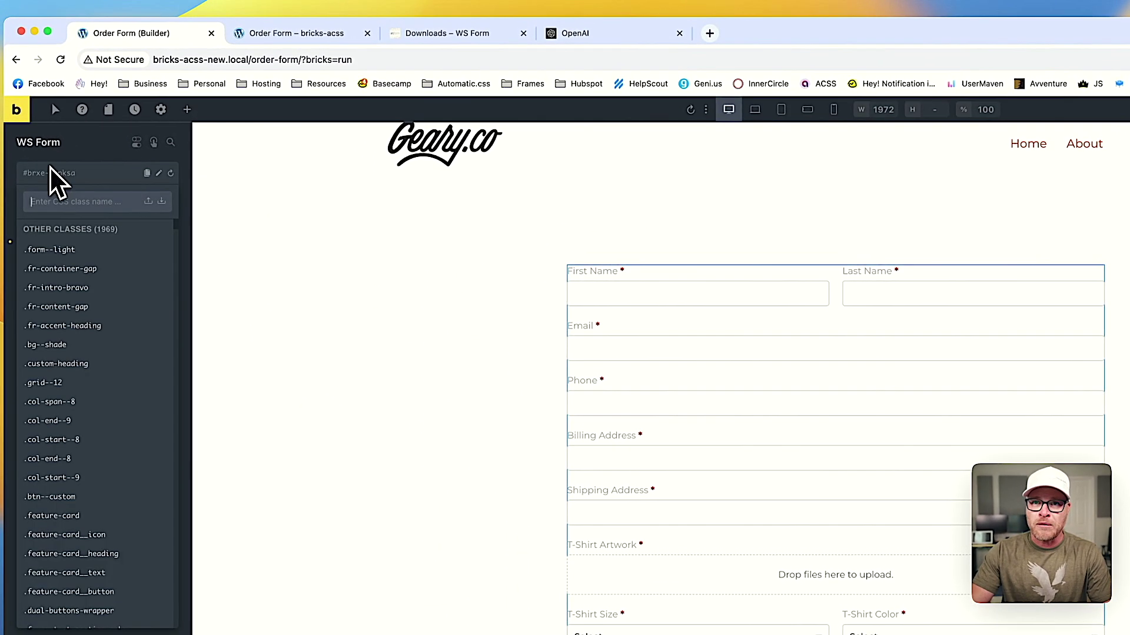
type("form--light")
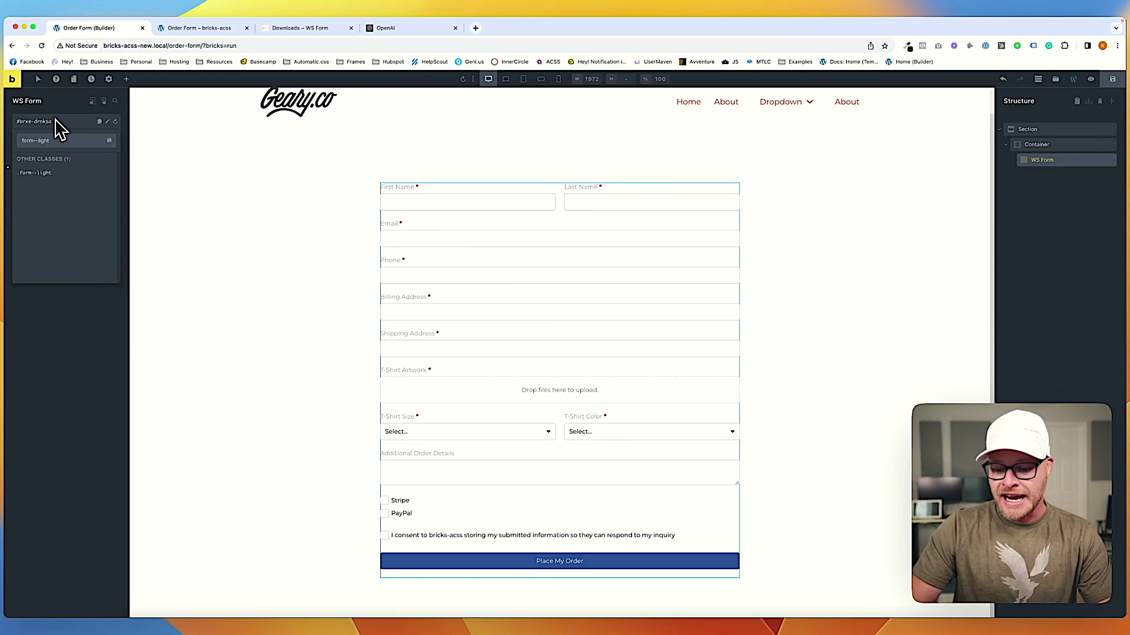
key("Return")
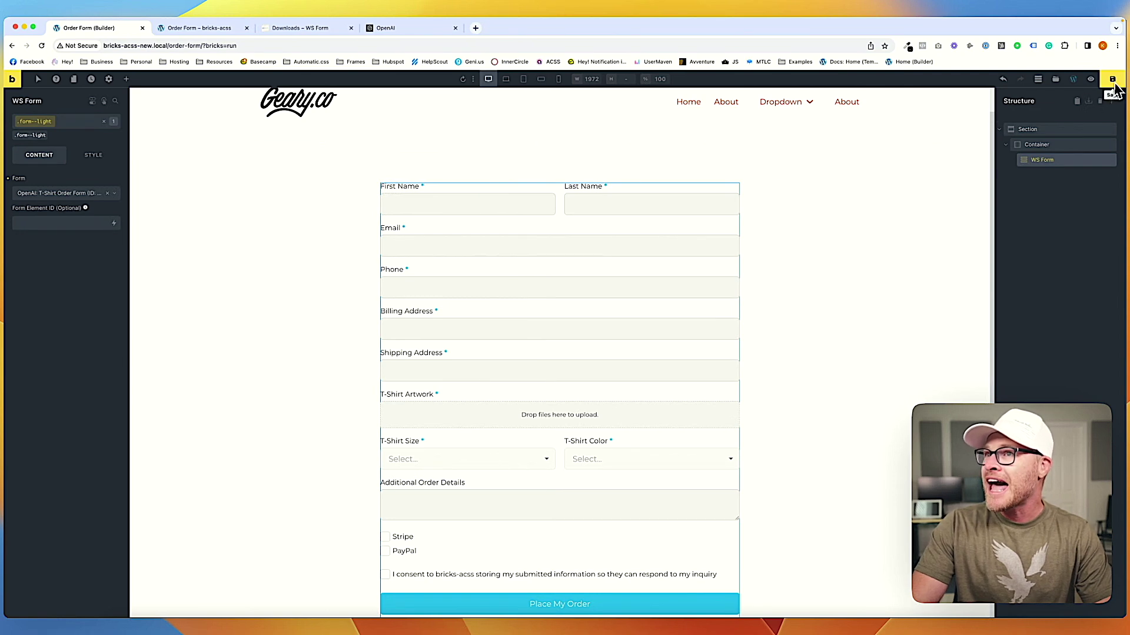
left_click(1112, 79)
left_click(199, 27)
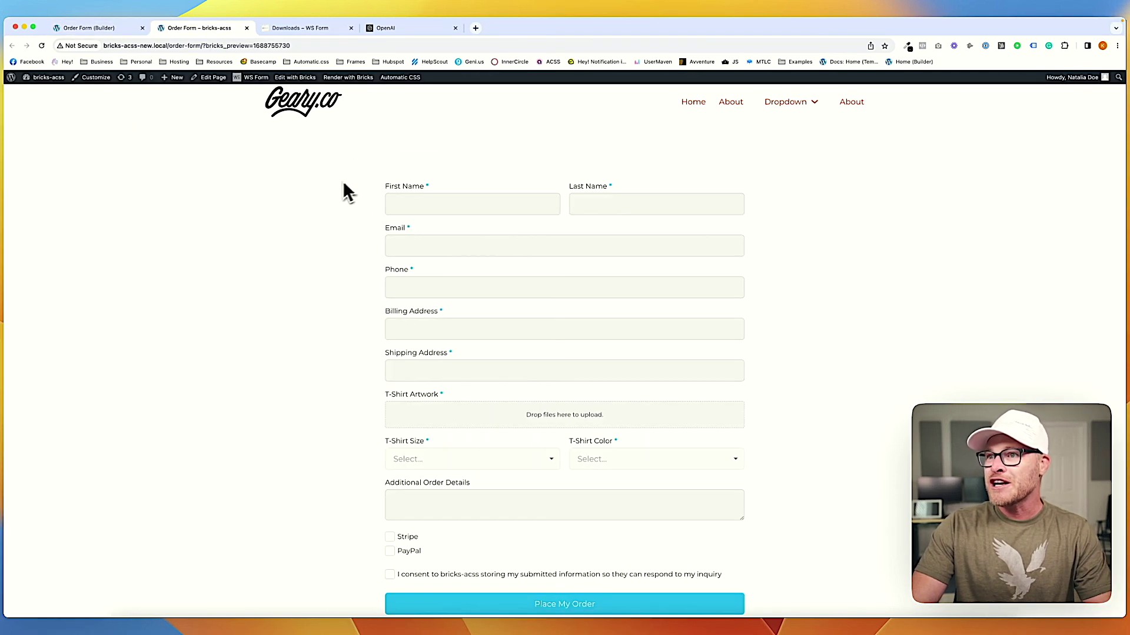
scroll(331, 185, "down", 2)
scroll(331, 187, "up", 3)
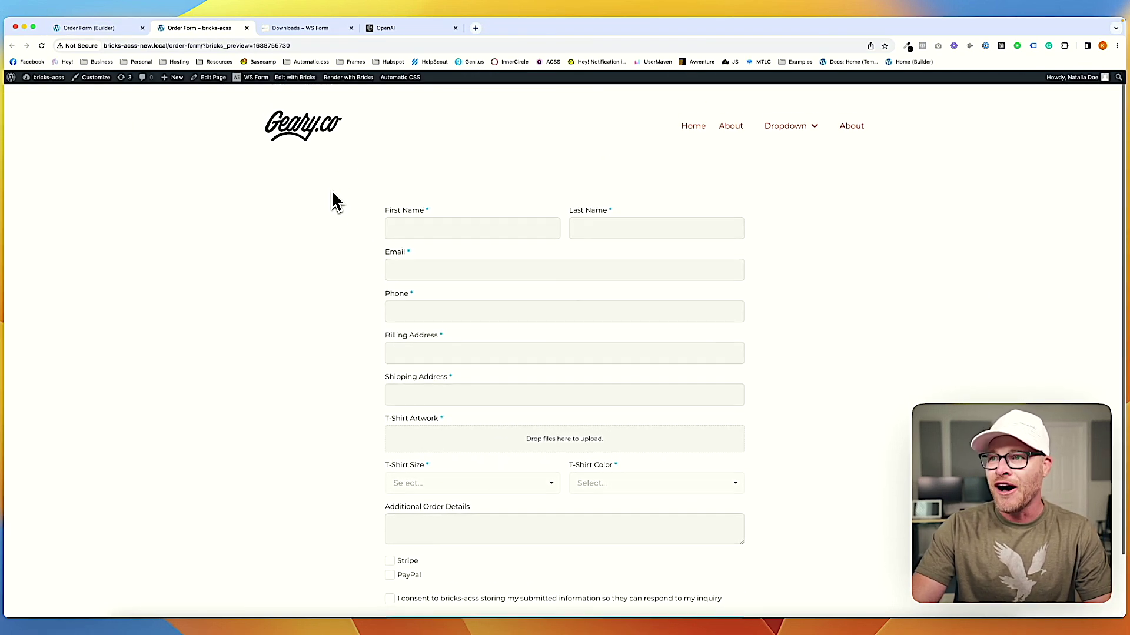
scroll(332, 193, "down", 3)
scroll(332, 193, "up", 3)
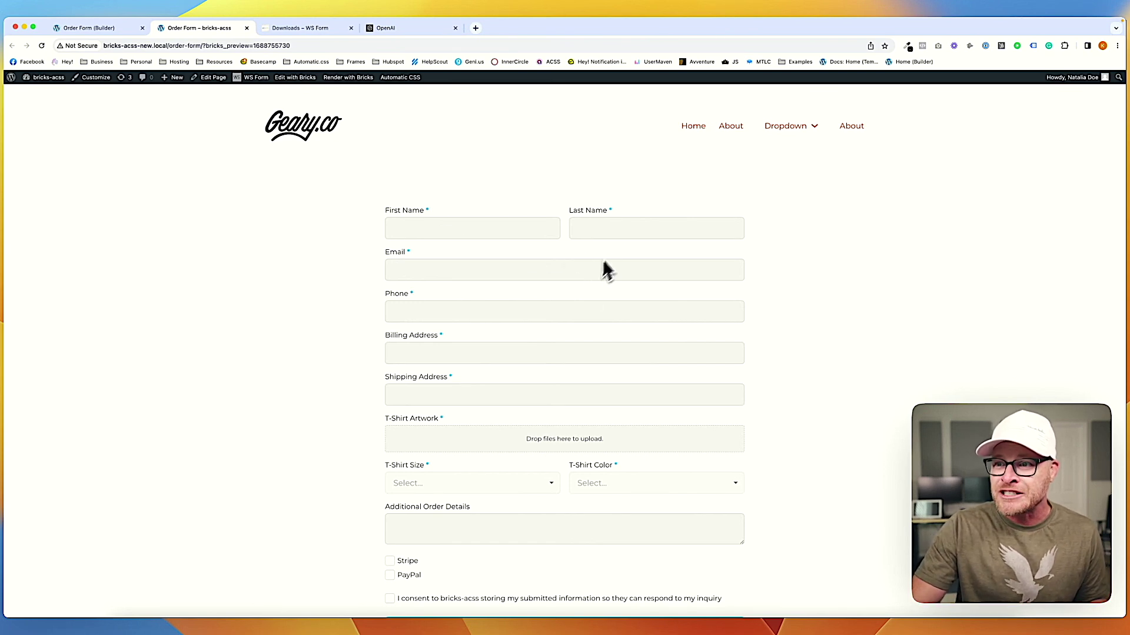
scroll(588, 353, "down", 2)
left_click(447, 441)
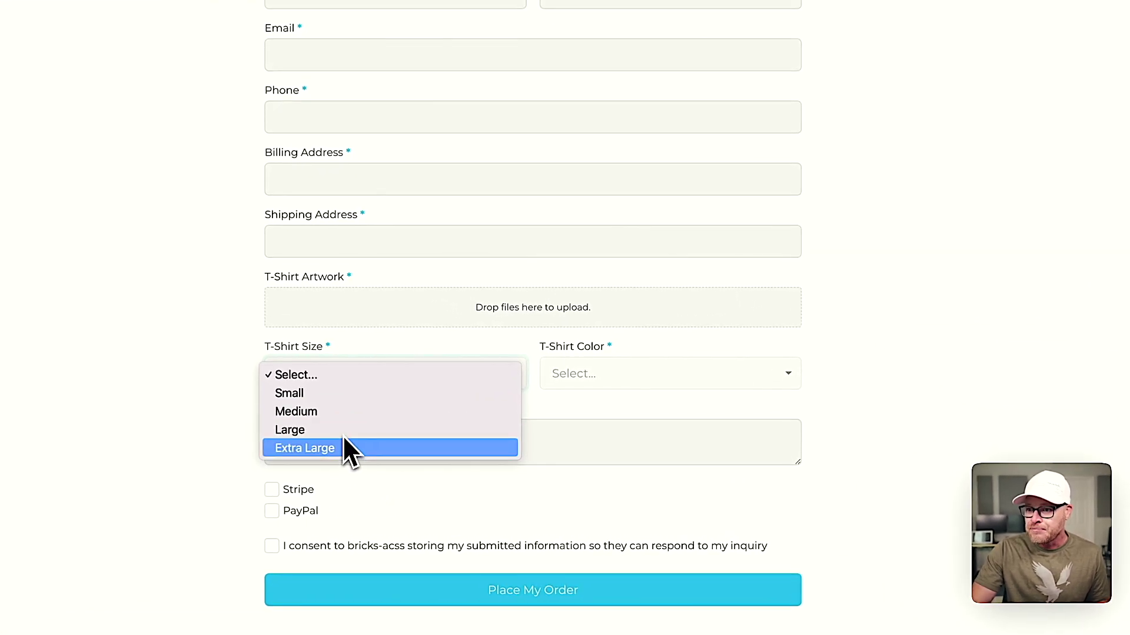
left_click(613, 401)
left_click(609, 373)
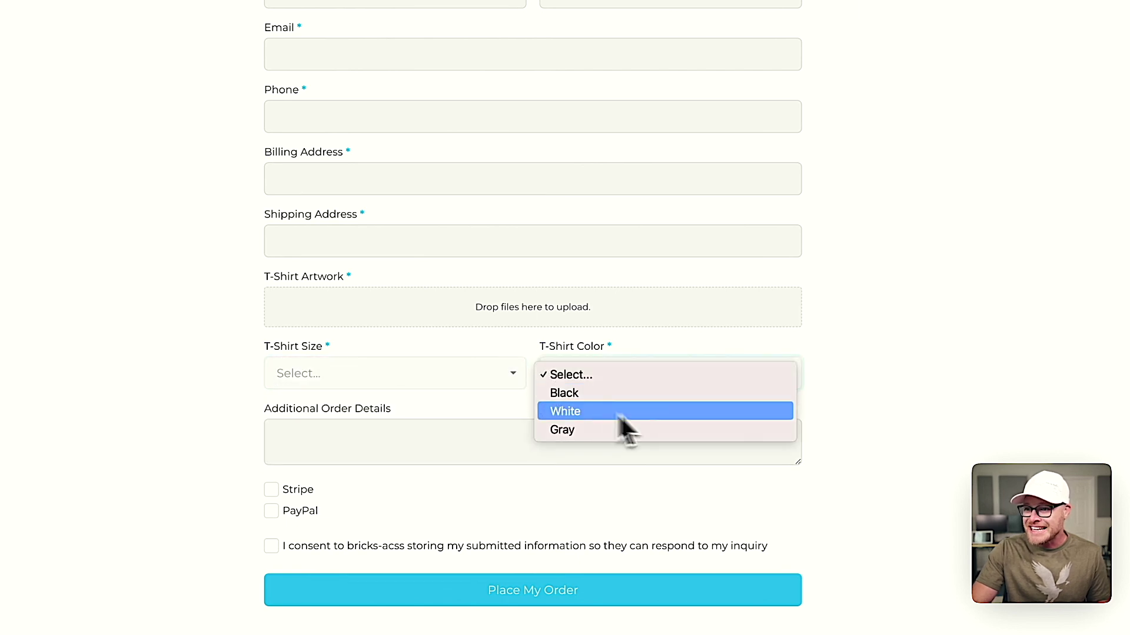
left_click(558, 375)
left_click(383, 309)
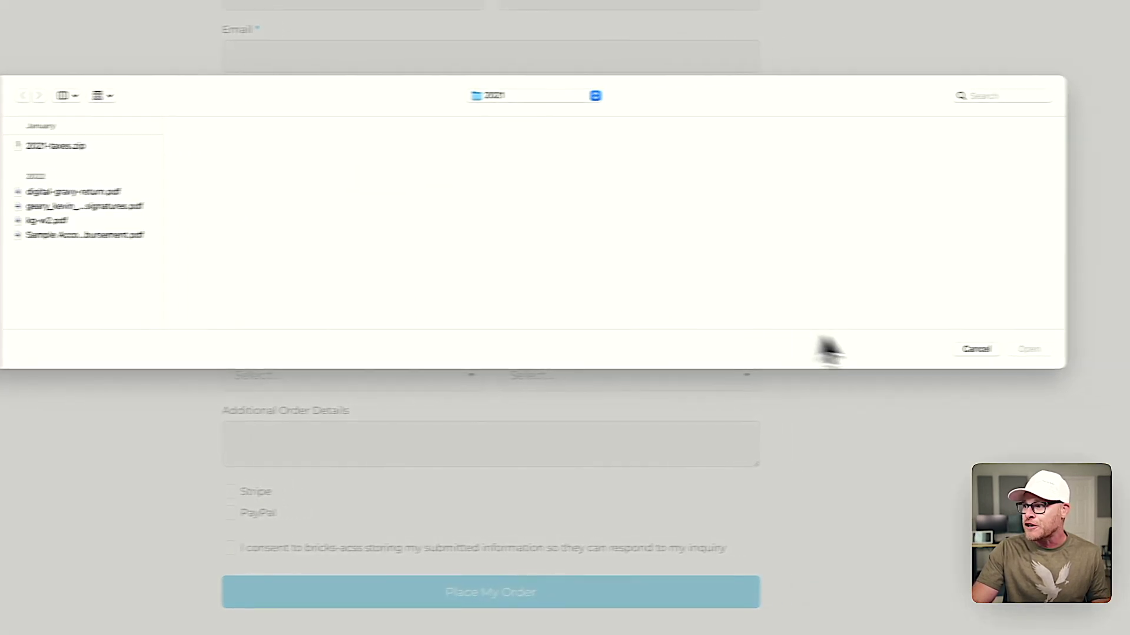
left_click(1016, 345)
left_click(167, 497)
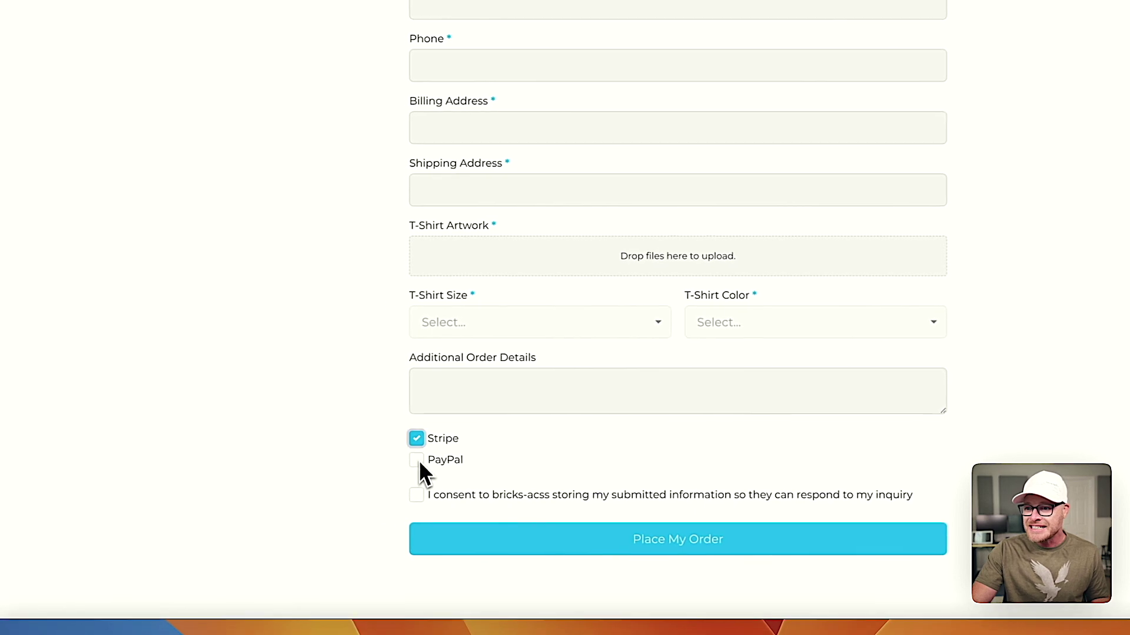
left_click(154, 516)
left_click(155, 515)
left_click(422, 459)
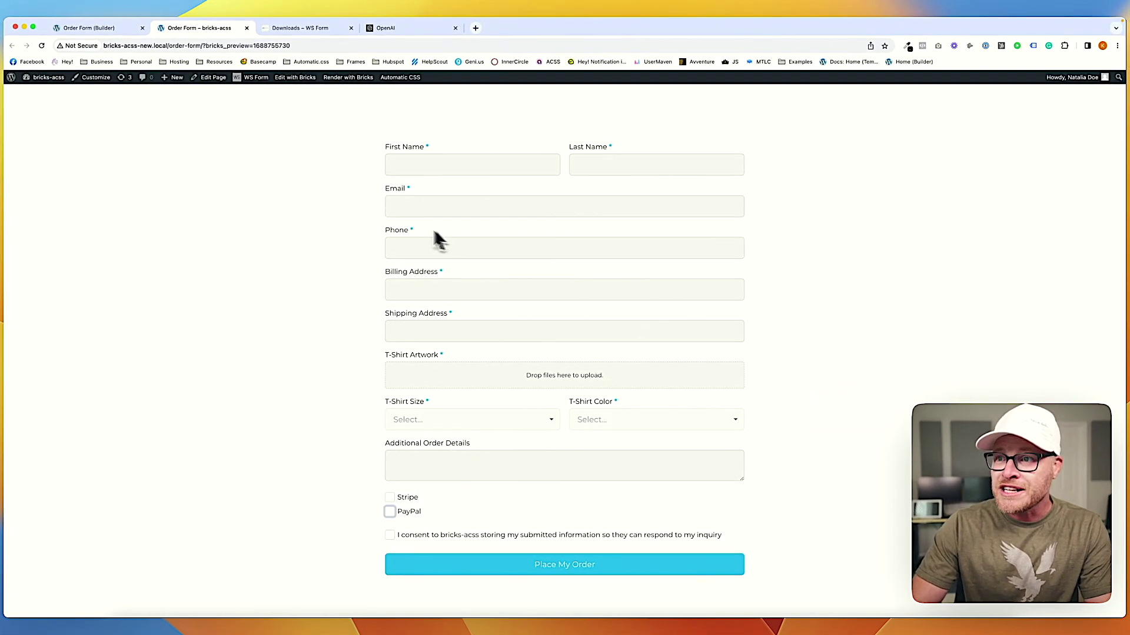
scroll(411, 265, "down", 1)
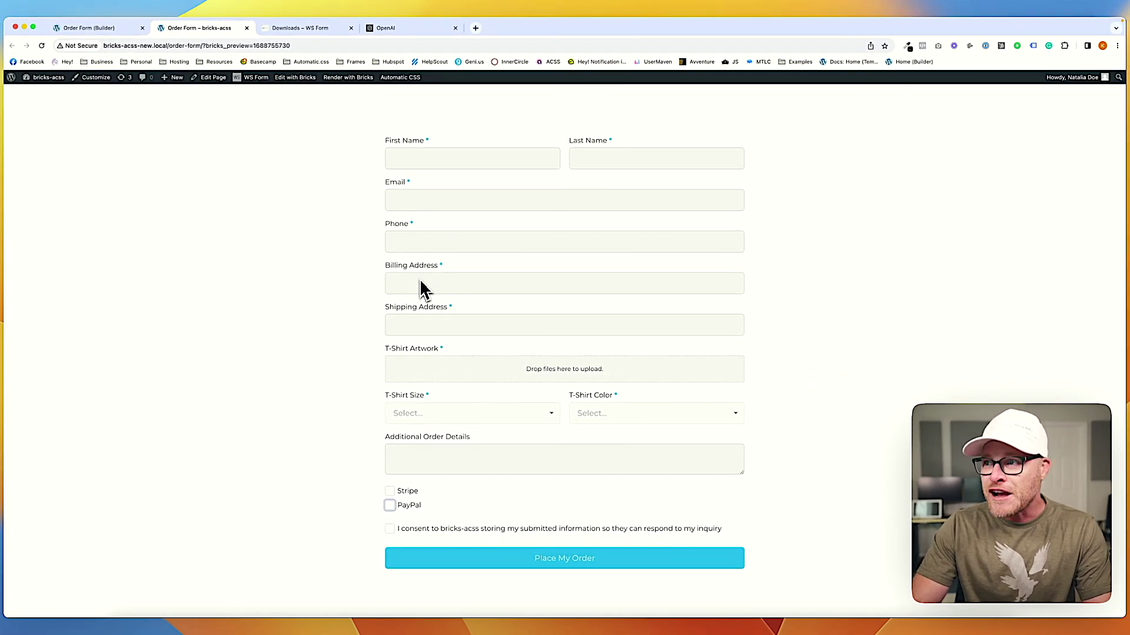
scroll(426, 291, "up", 3)
scroll(423, 302, "down", 3)
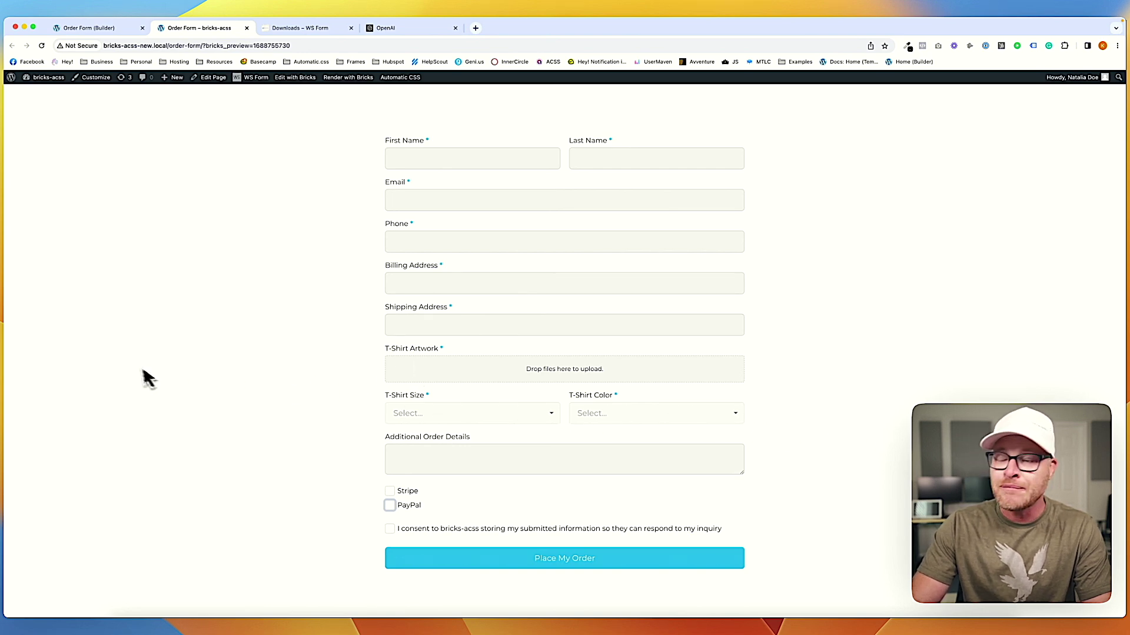
scroll(558, 351, "up", 3)
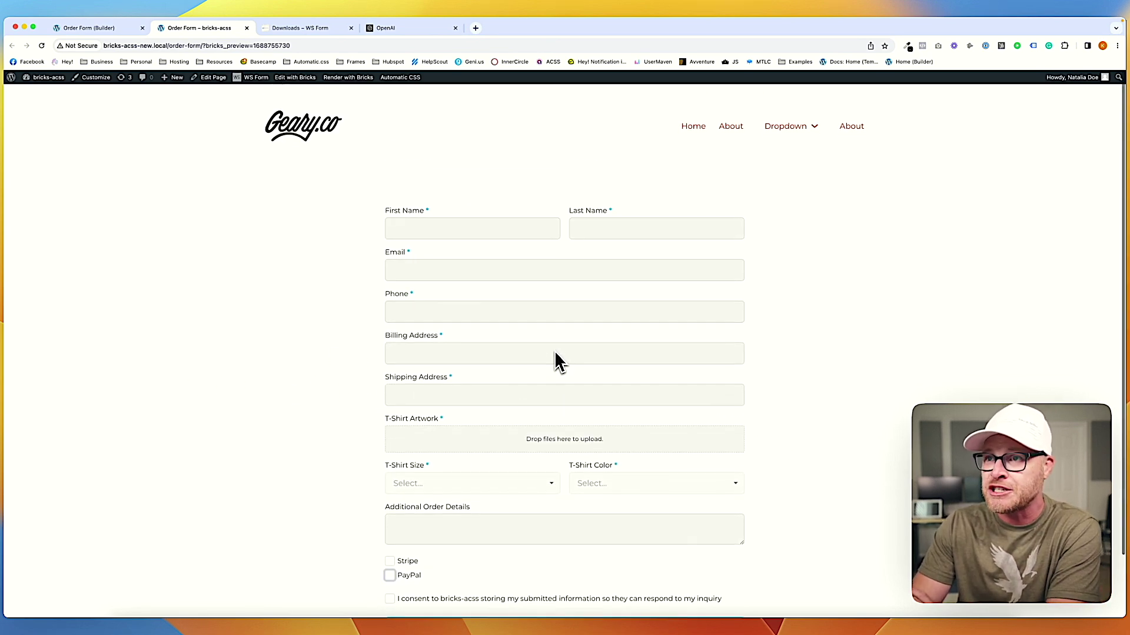
scroll(496, 333, "down", 3)
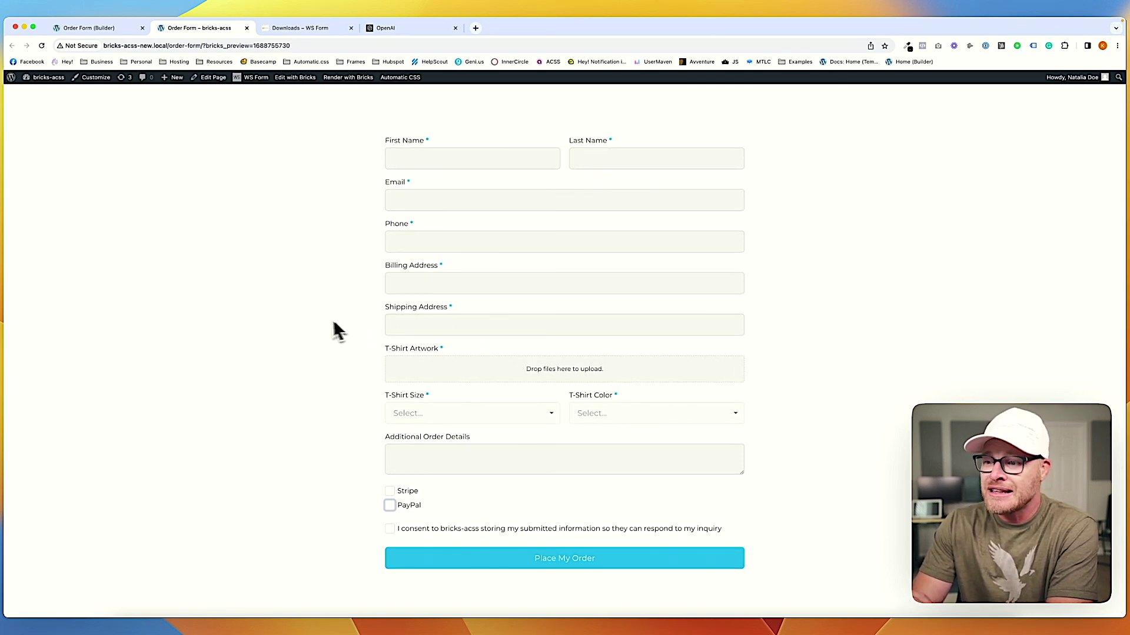
scroll(301, 319, "up", 3)
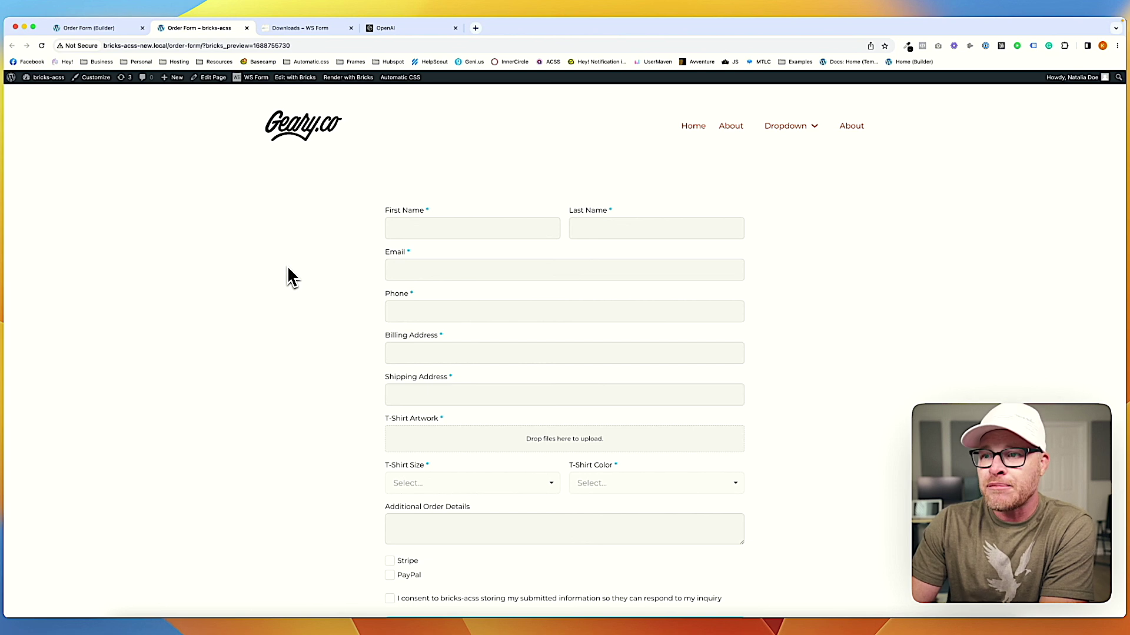
scroll(285, 267, "down", 3)
scroll(278, 280, "up", 3)
scroll(278, 280, "down", 2)
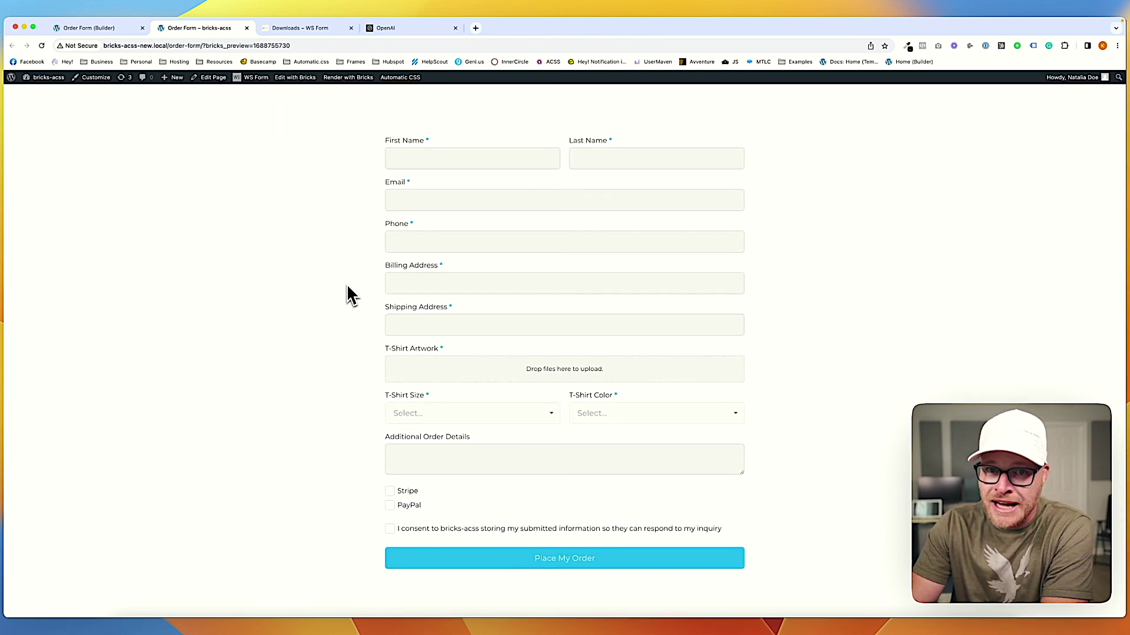